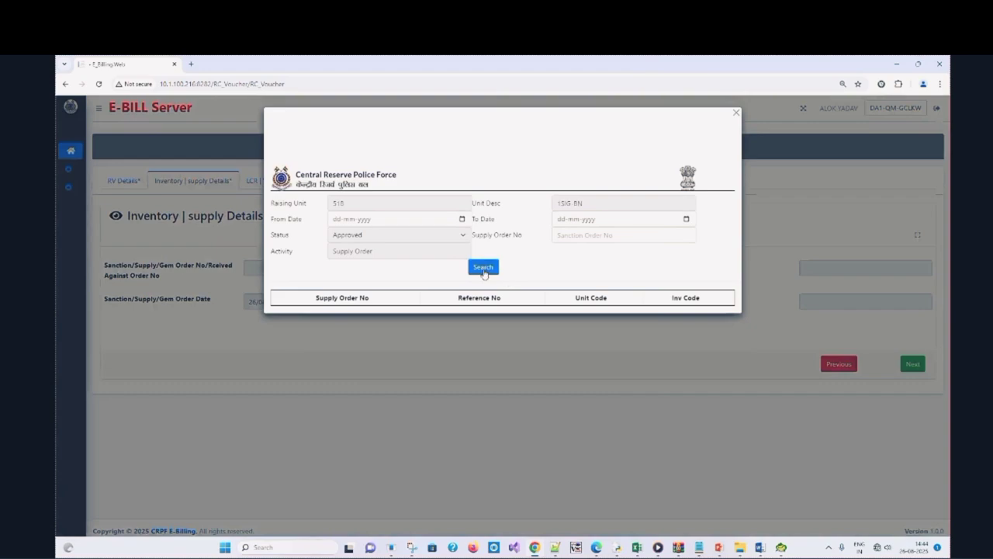
Attach the Indian Oil Corporation Petrol Oil Lubricants supply order and continue to Warehouse Details
left_click(482, 273)
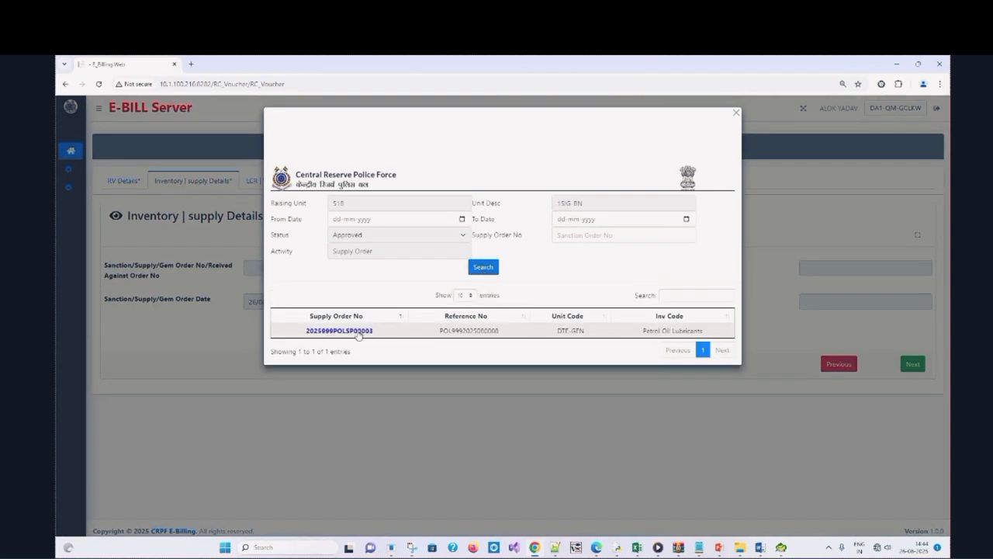
left_click(359, 333)
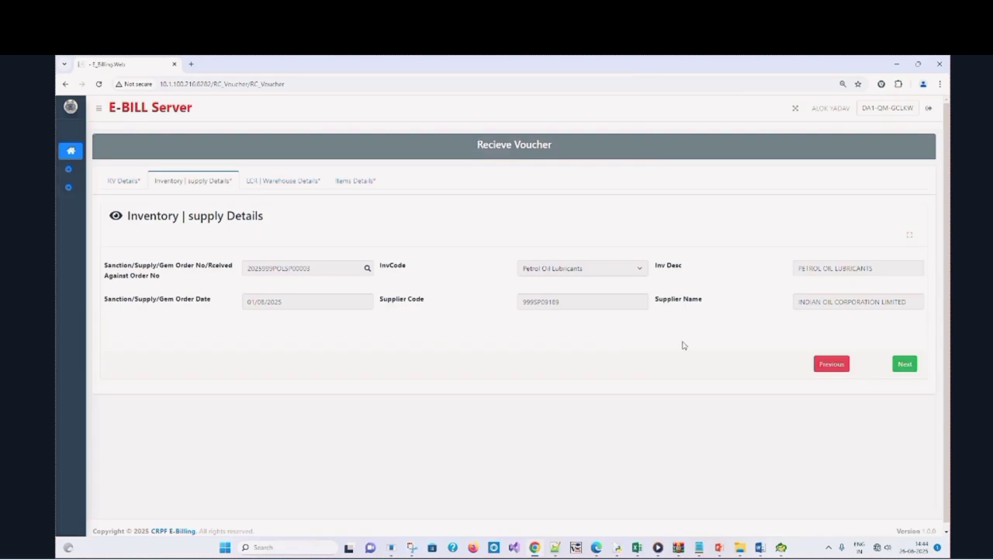
left_click(904, 364)
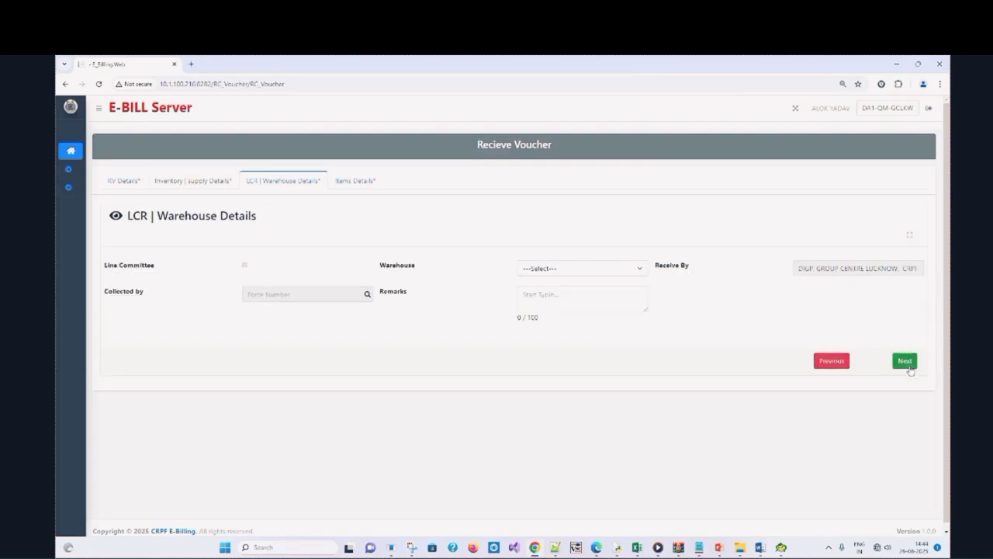
Set warehouse to Main Ware House, collector to the first listed head constable, remarks 'for testing'
left_click(548, 275)
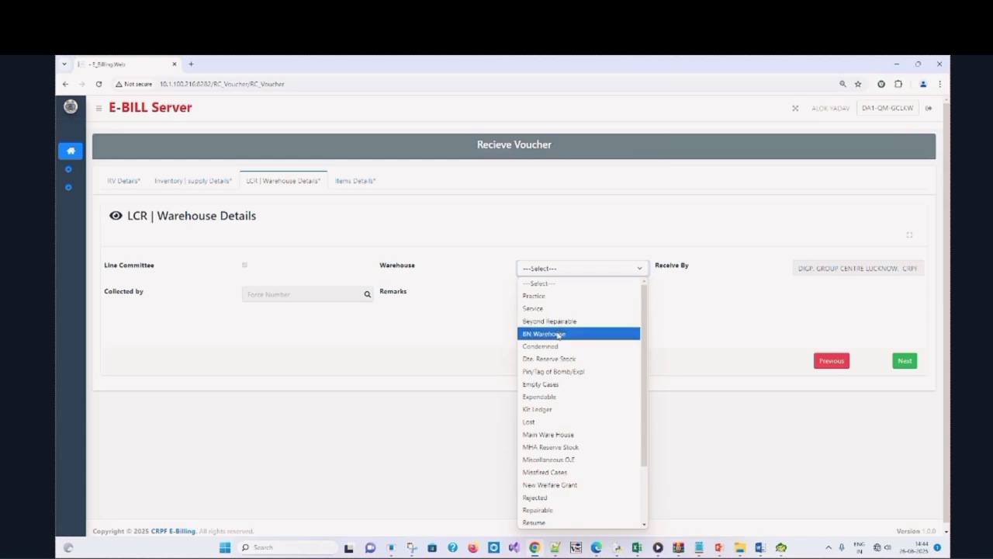
left_click(562, 434)
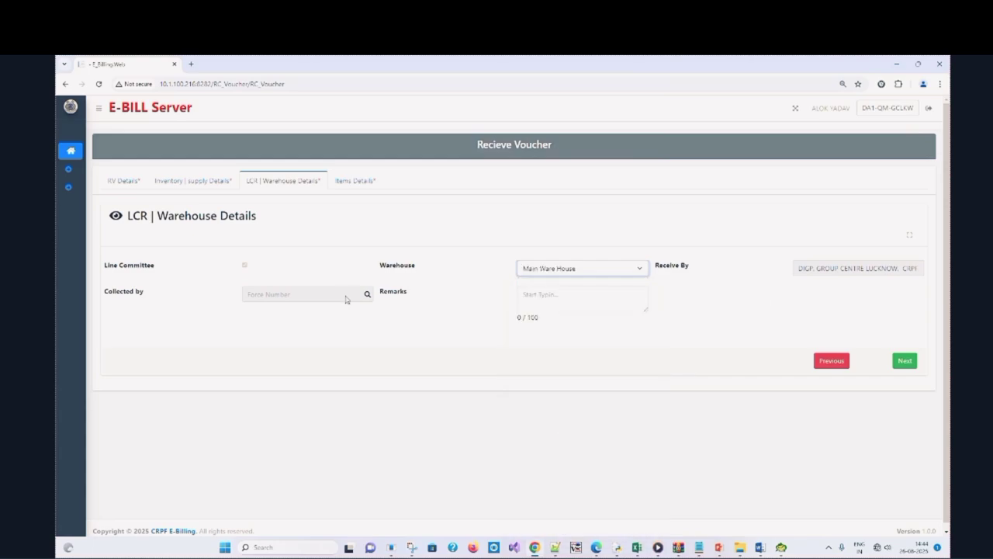
left_click(370, 297)
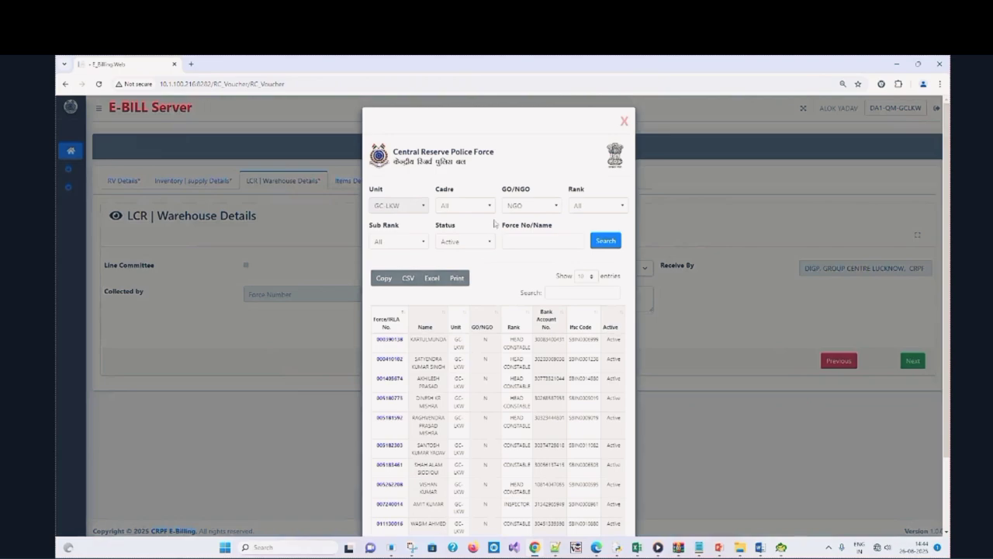
left_click(396, 344)
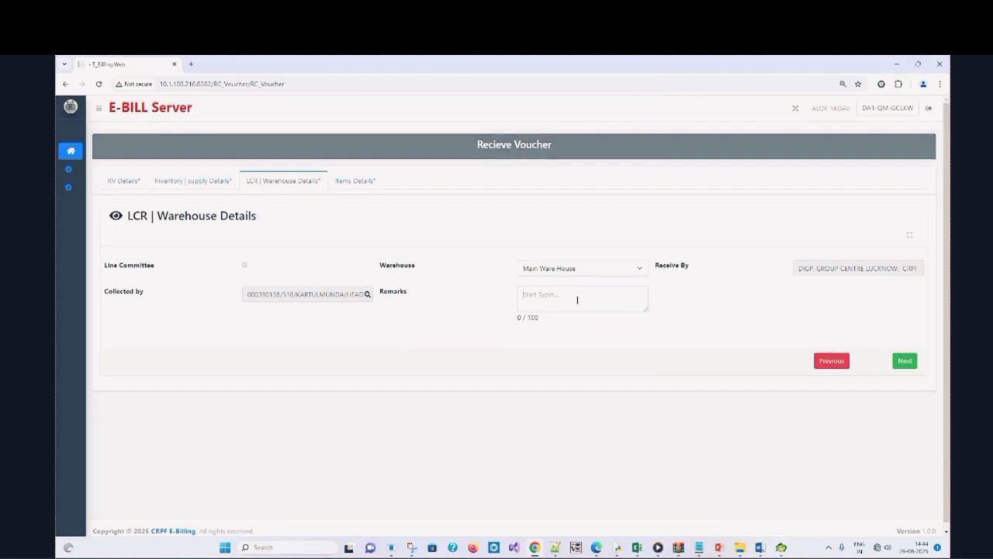
type("t")
type("or testing")
Save the Receive Voucher holding Petrol M S and High Speed Diesel, confirming the success message
left_click(905, 361)
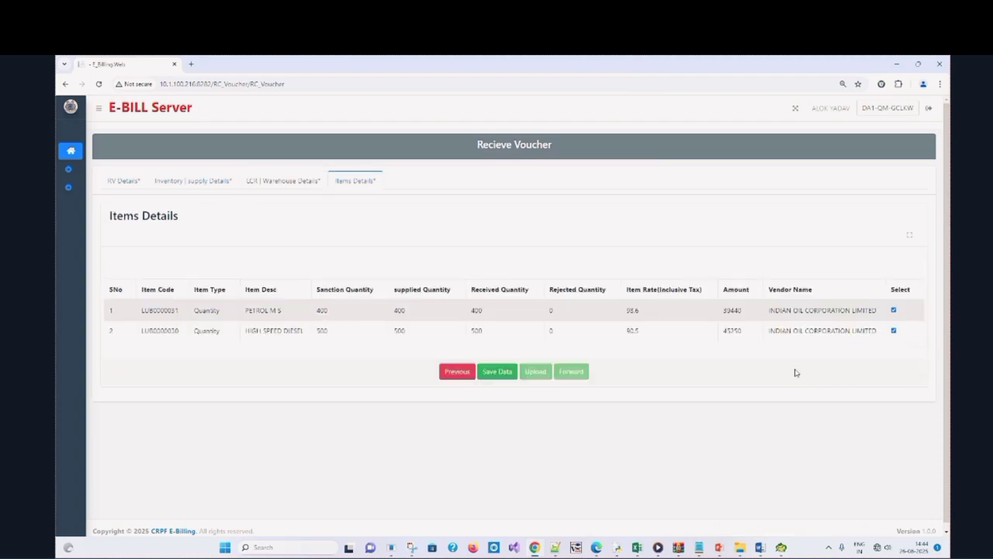
left_click(497, 372)
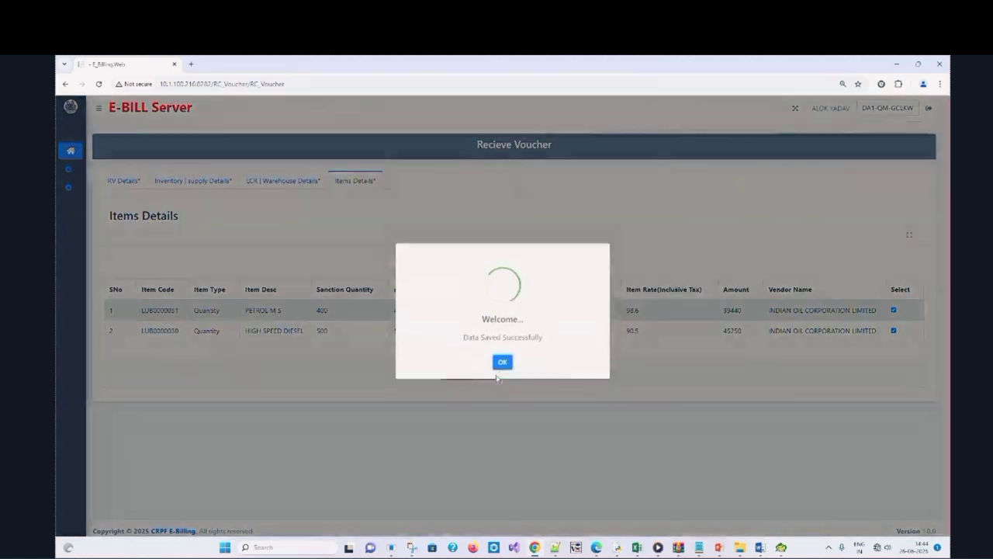
left_click(503, 366)
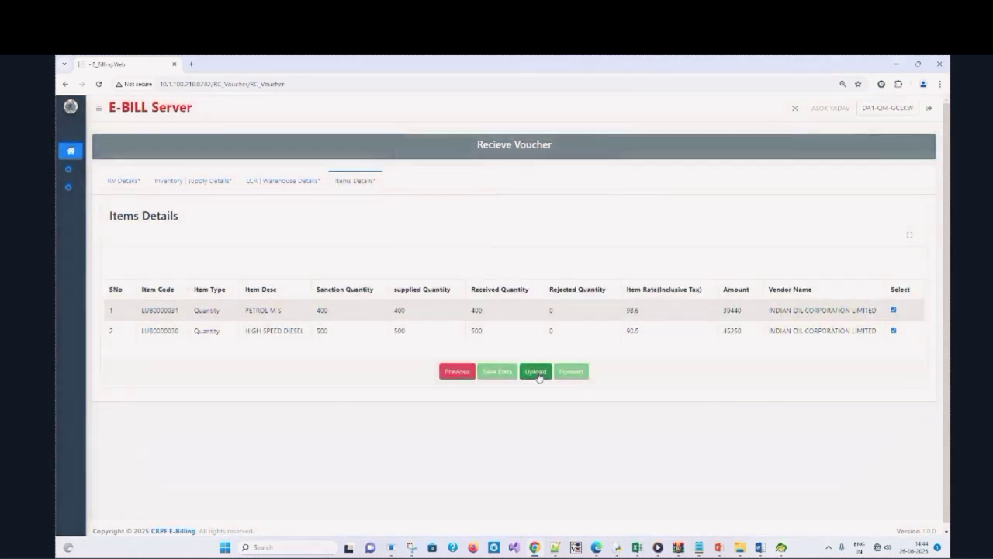
Upload document-6.pdf from Downloads as the contract order copy and merge the documents
left_click(537, 372)
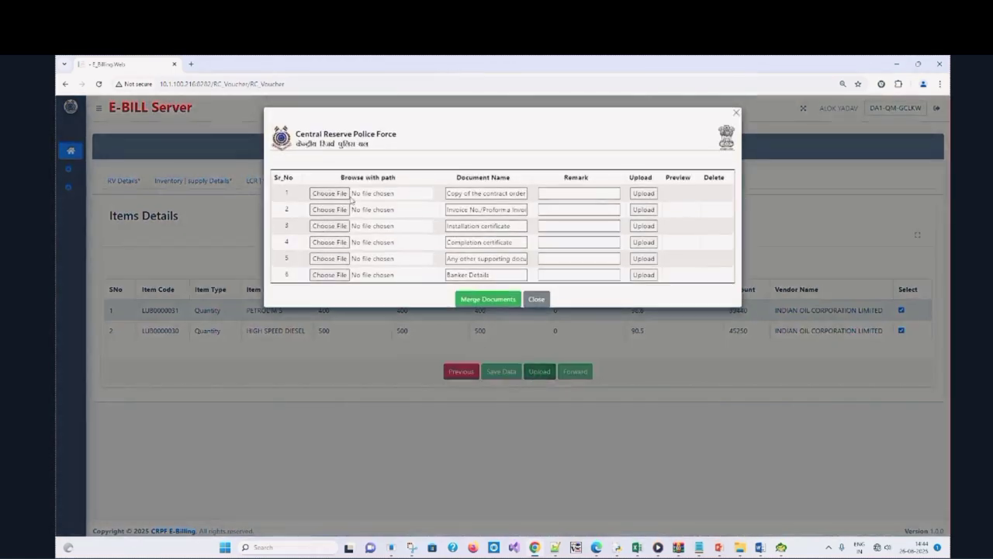
left_click(329, 193)
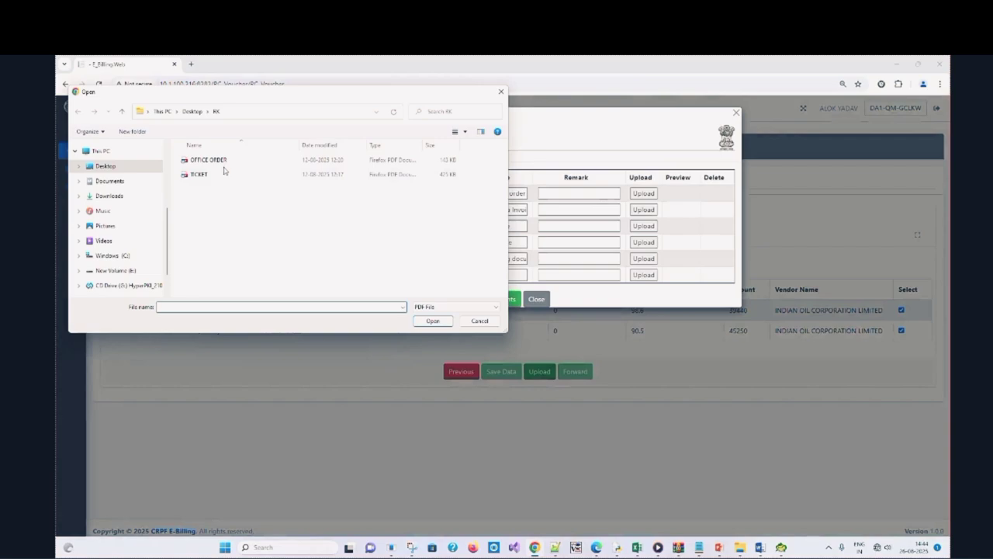
left_click(112, 195)
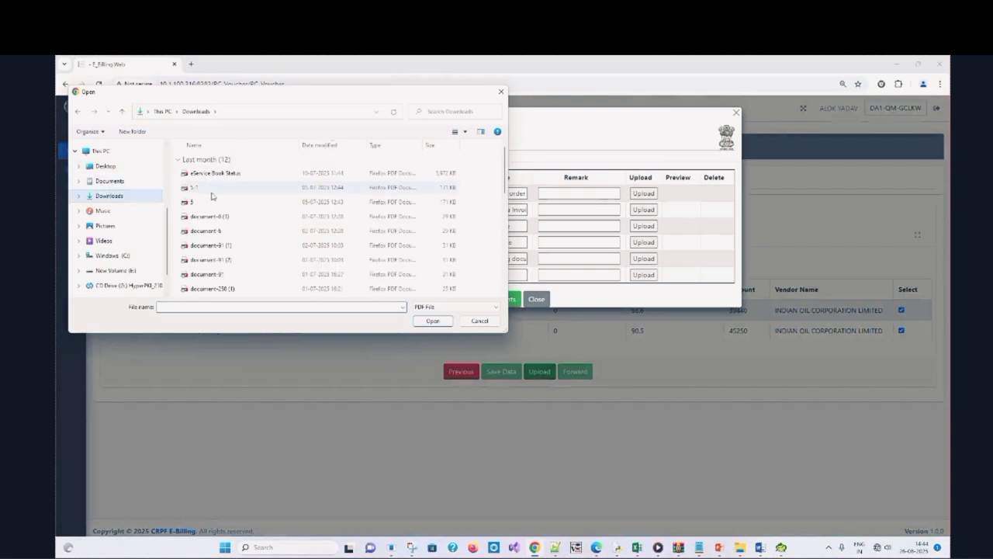
double_click(232, 231)
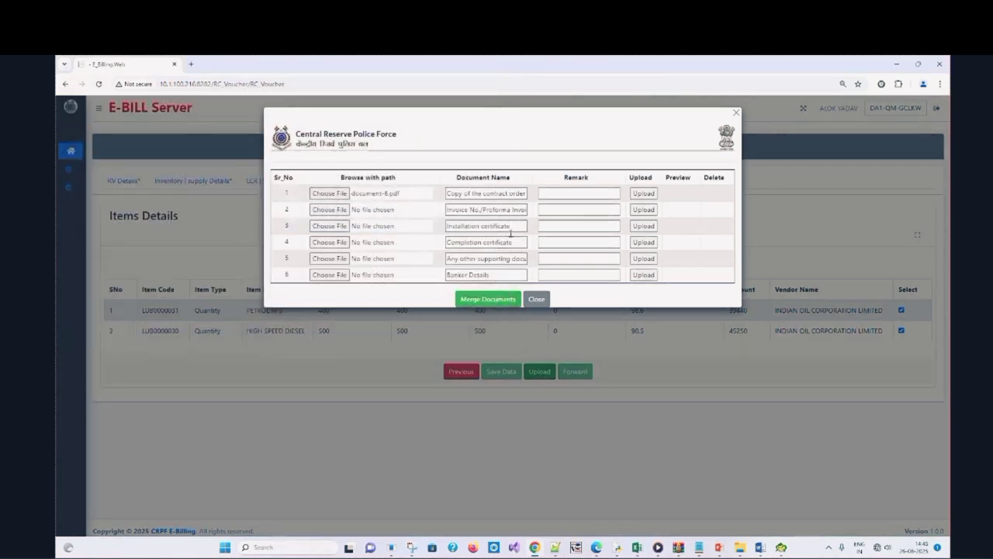
left_click(735, 113)
left_click(458, 328)
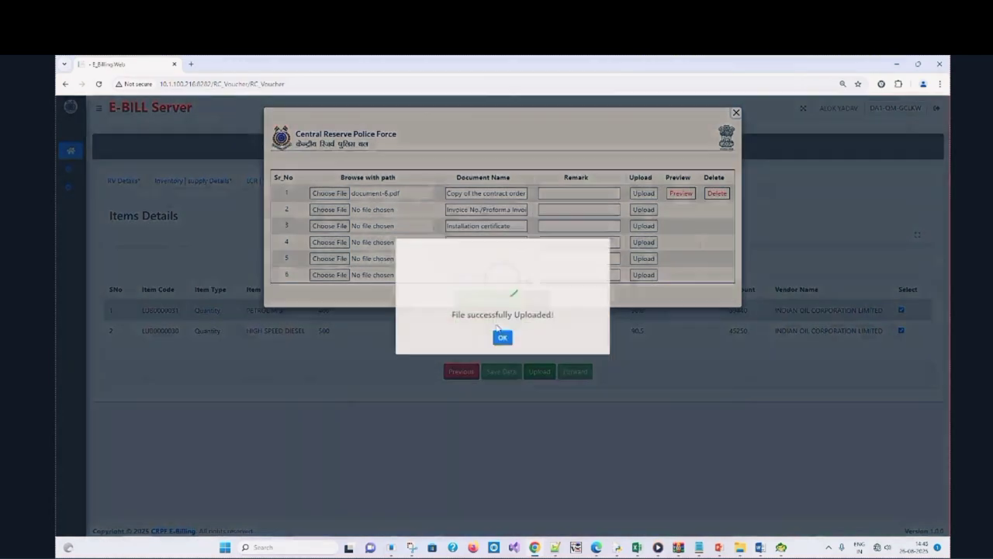
left_click(502, 357)
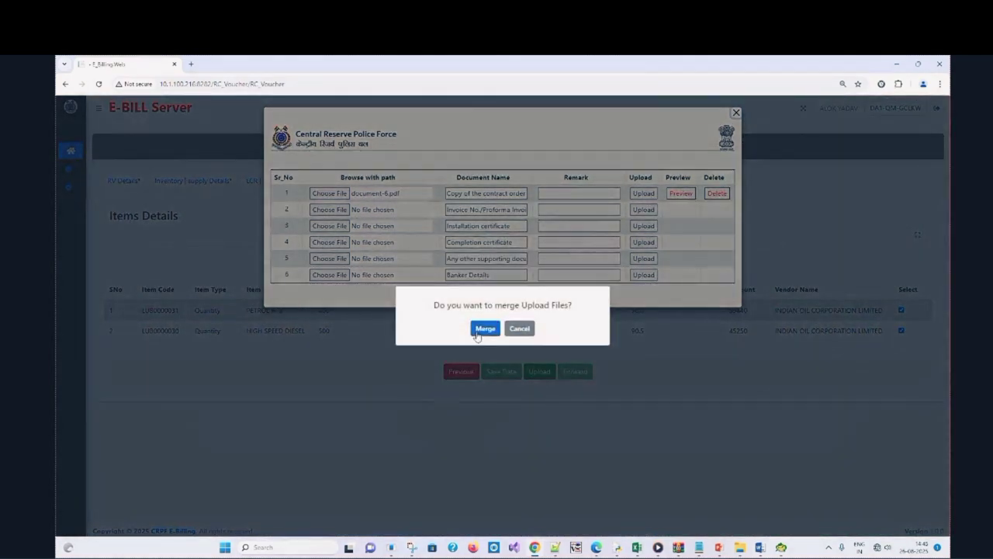
left_click(482, 329)
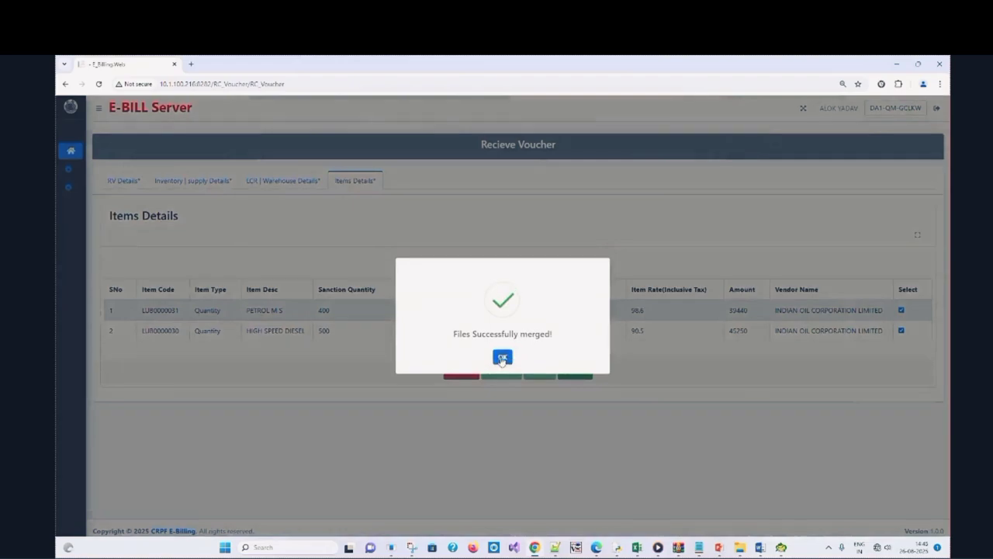
left_click(503, 358)
left_click(588, 371)
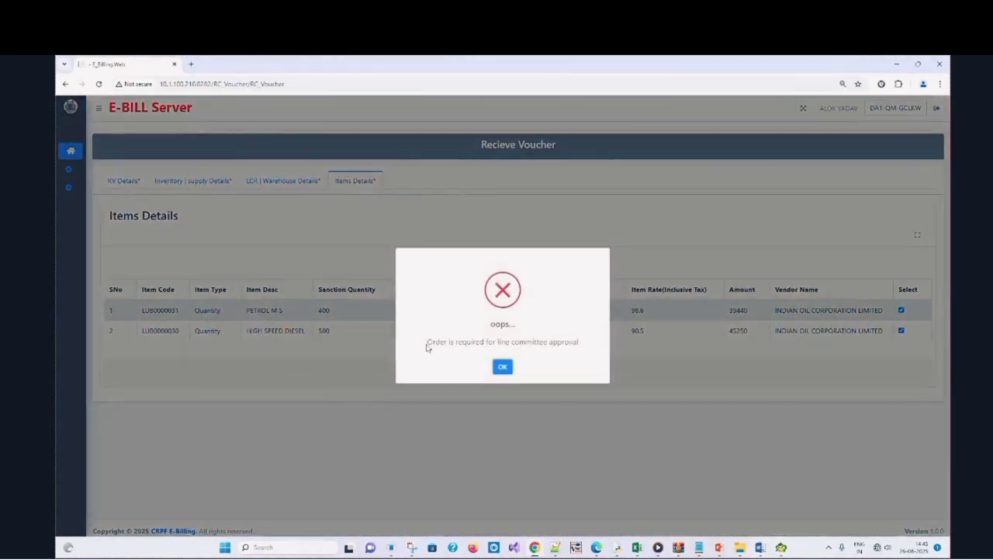
left_click_drag(426, 345, 593, 354)
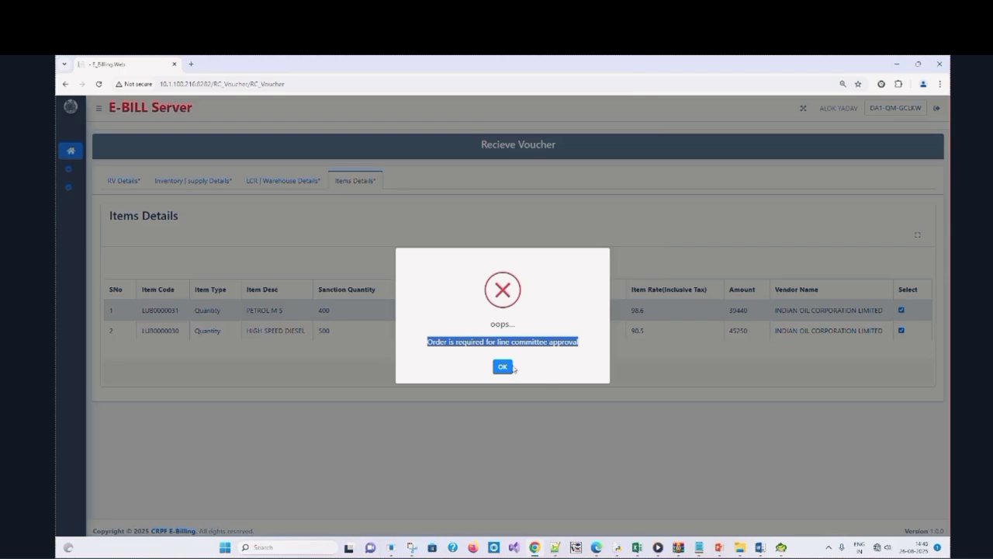
left_click(503, 367)
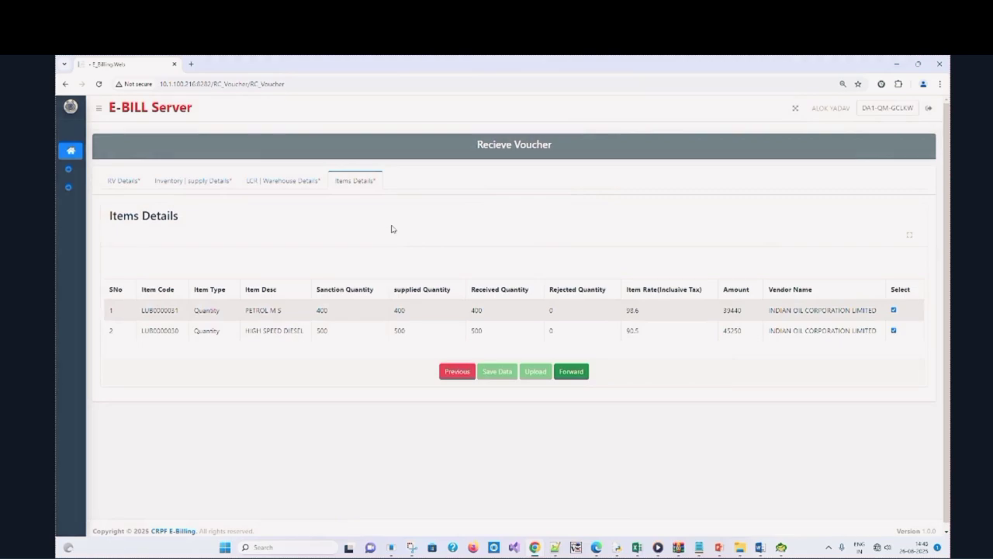
Go to Inventory > Line Committee and start a new Line Committee record
mouse_move(75, 186)
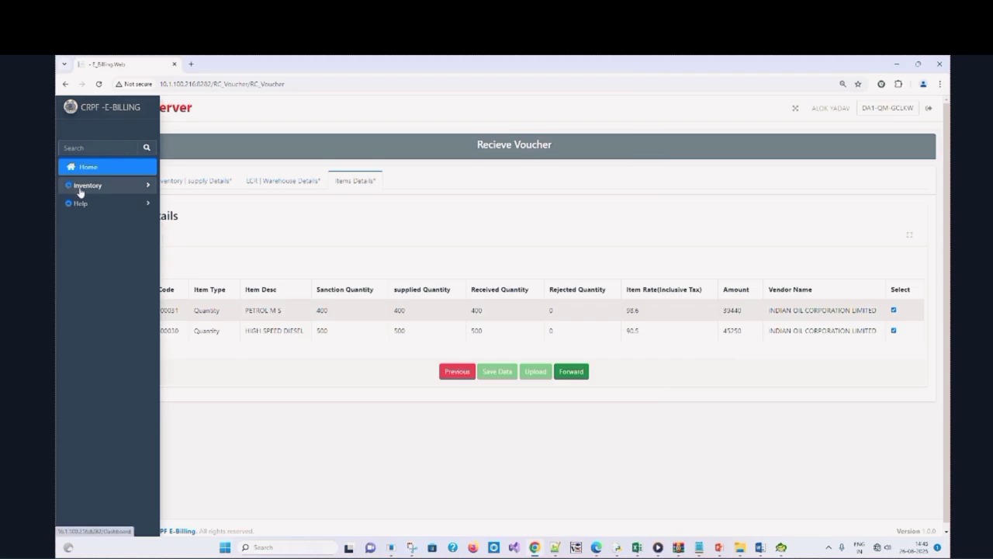
left_click(80, 189)
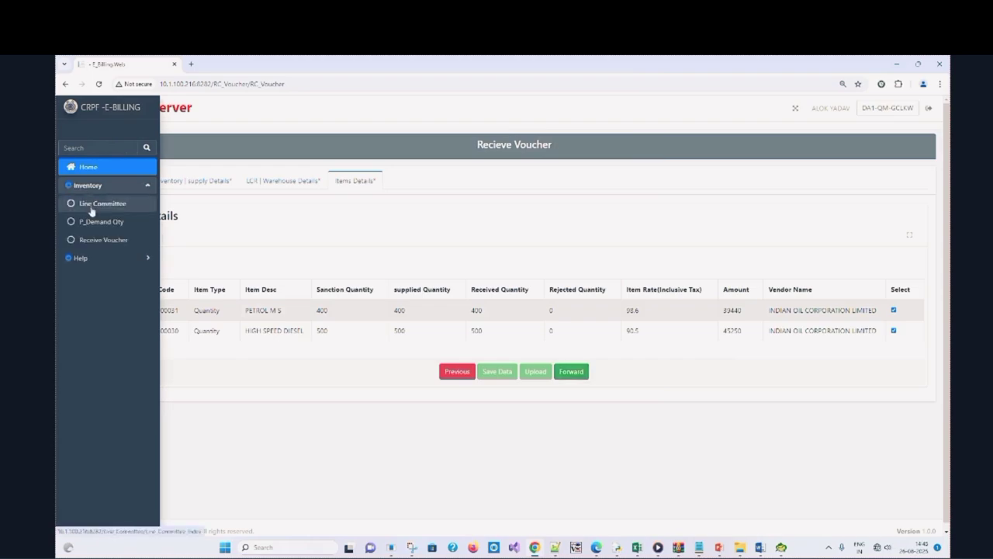
left_click(93, 205)
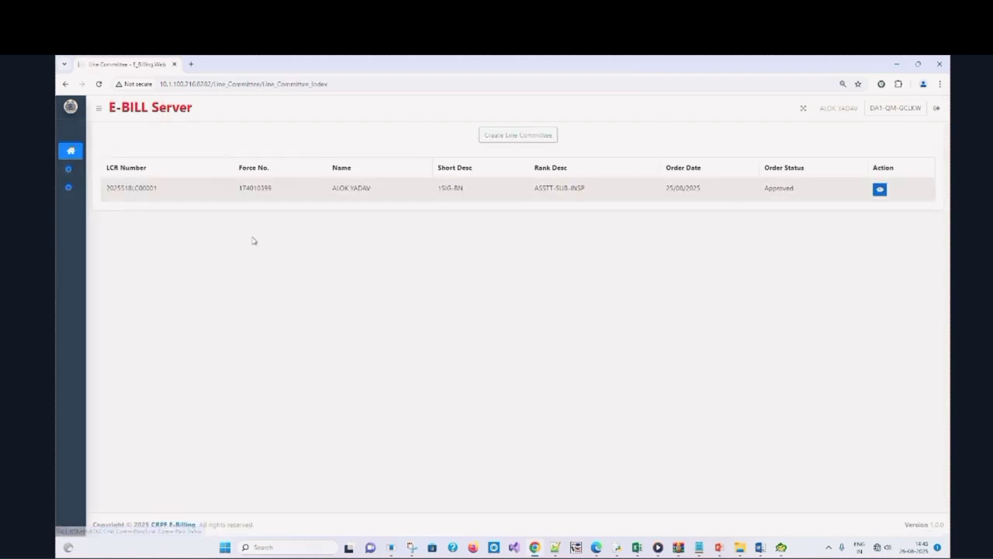
left_click(536, 138)
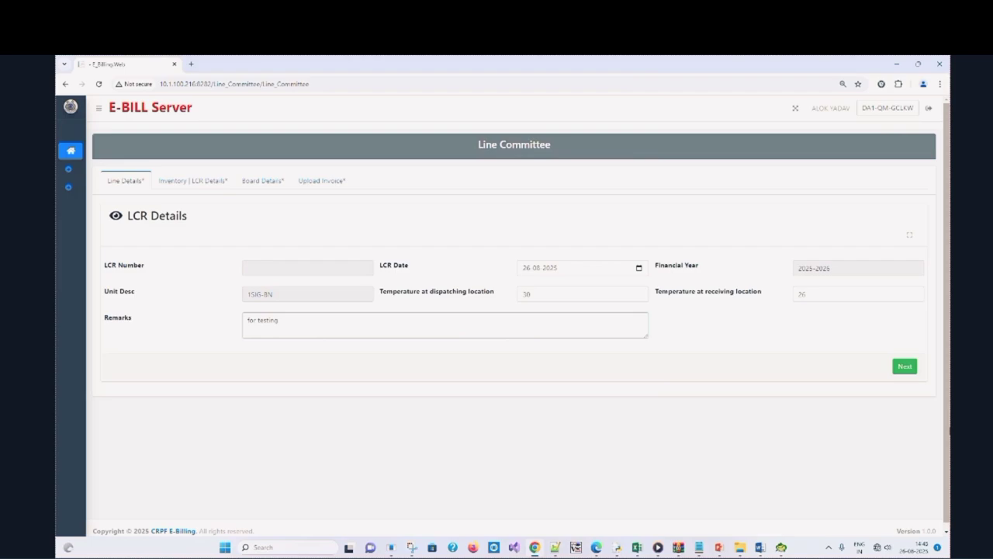
Attach the prepared Receive Voucher dated 26-08-2025 to load its Petrol M S and High Speed Diesel items
left_click(903, 365)
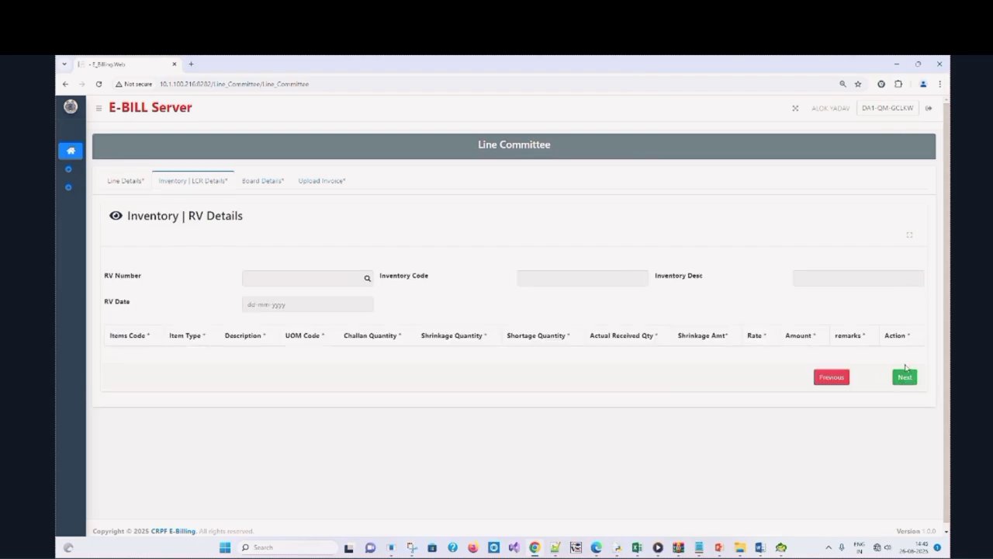
left_click(367, 279)
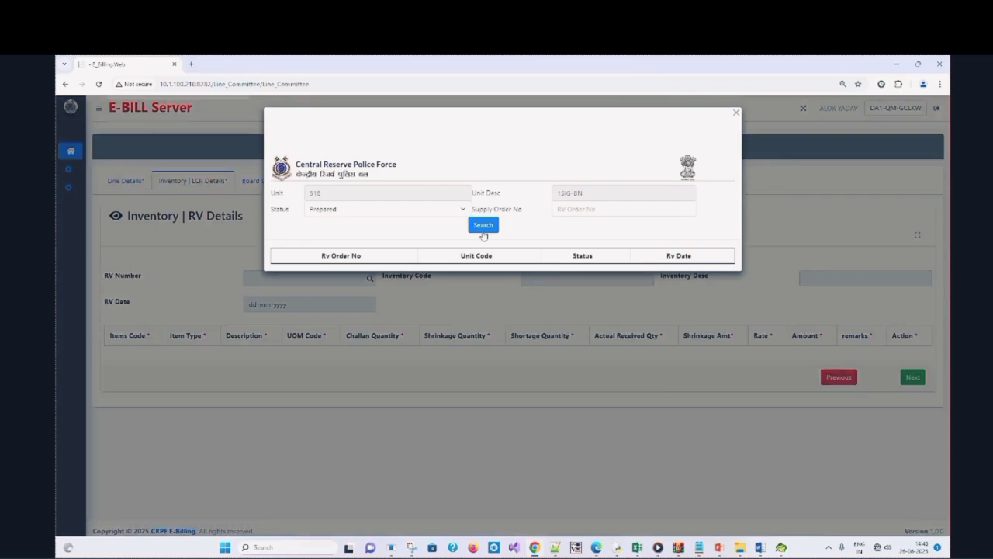
left_click(483, 226)
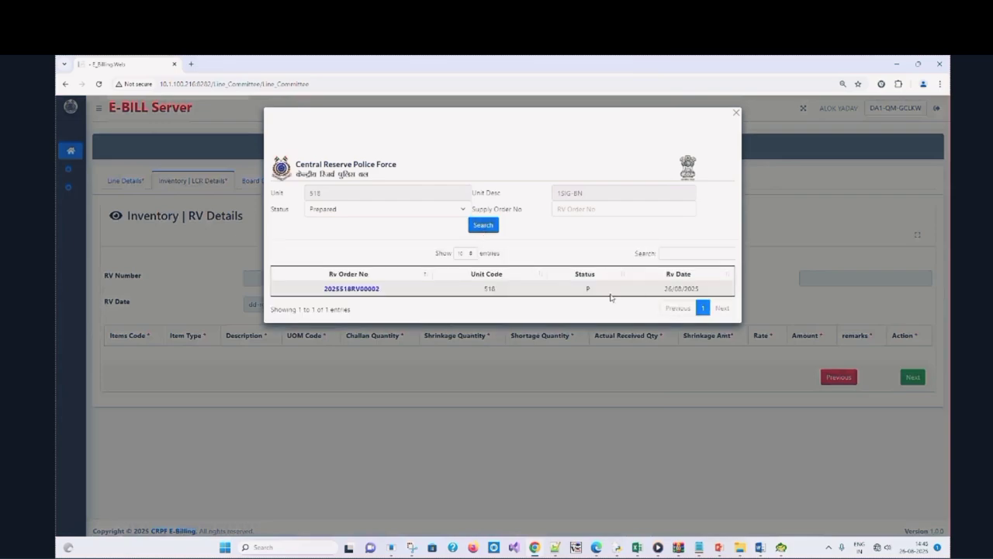
double_click(587, 290)
left_click(373, 289)
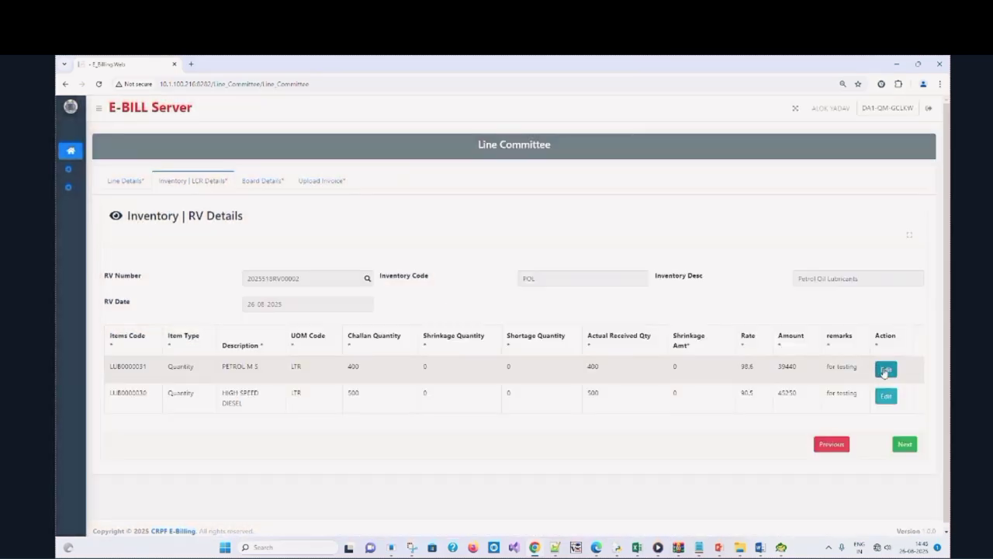
Record shortage quantities of 50 on Petrol M S and 100 on High Speed Diesel
left_click(886, 370)
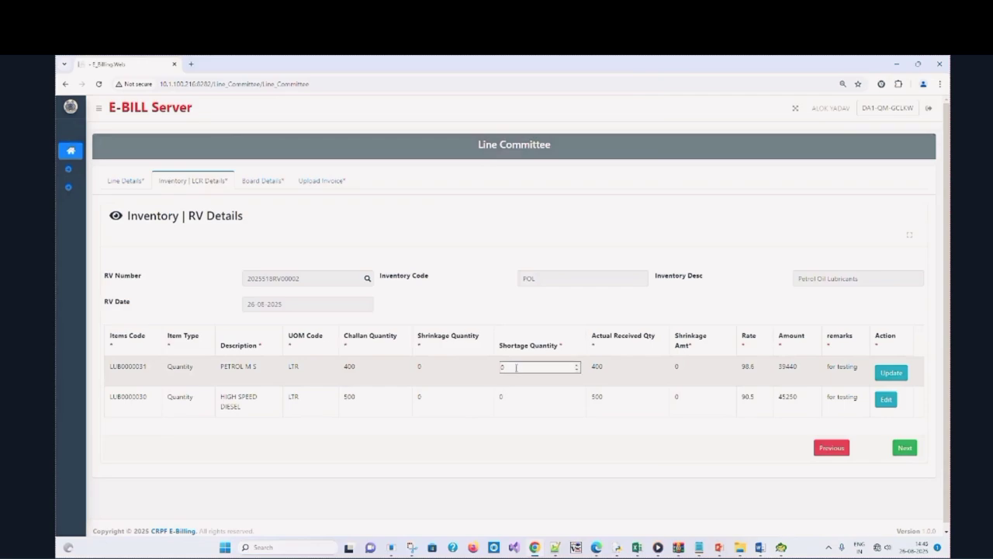
left_click_drag(519, 368, 480, 371)
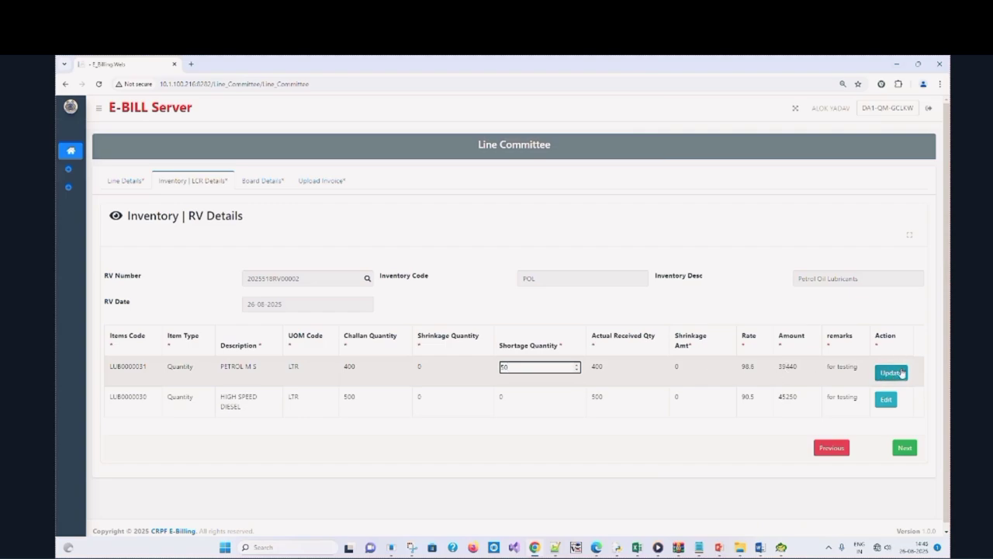
left_click(900, 374)
left_click(886, 399)
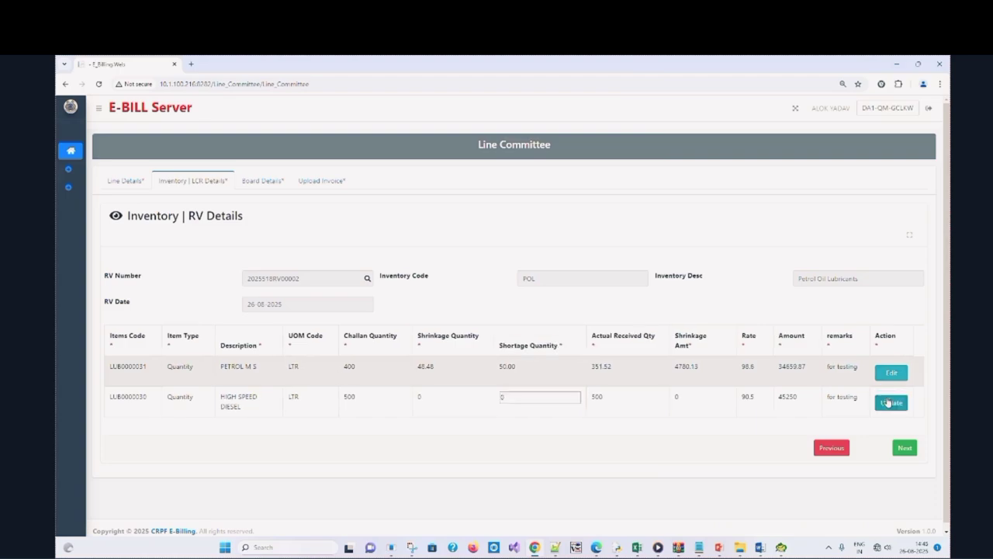
left_click(532, 396)
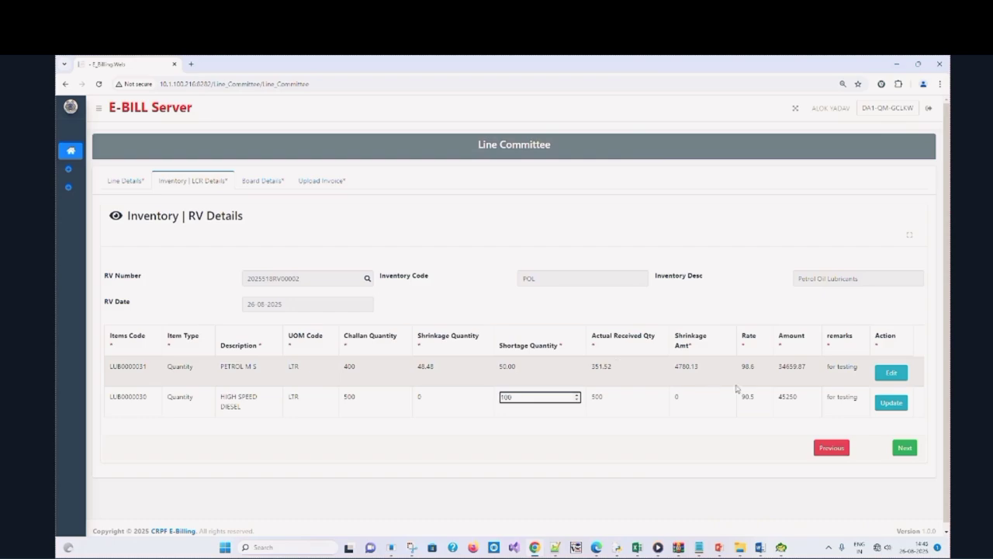
left_click(899, 409)
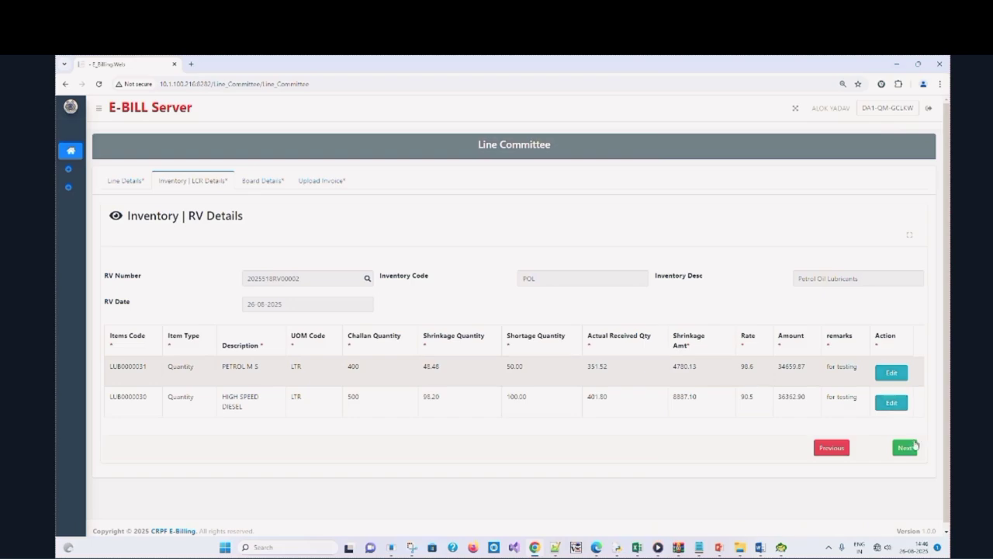
Add a deputy inspector general from the force lookup as the board's Presiding Officer
left_click(908, 446)
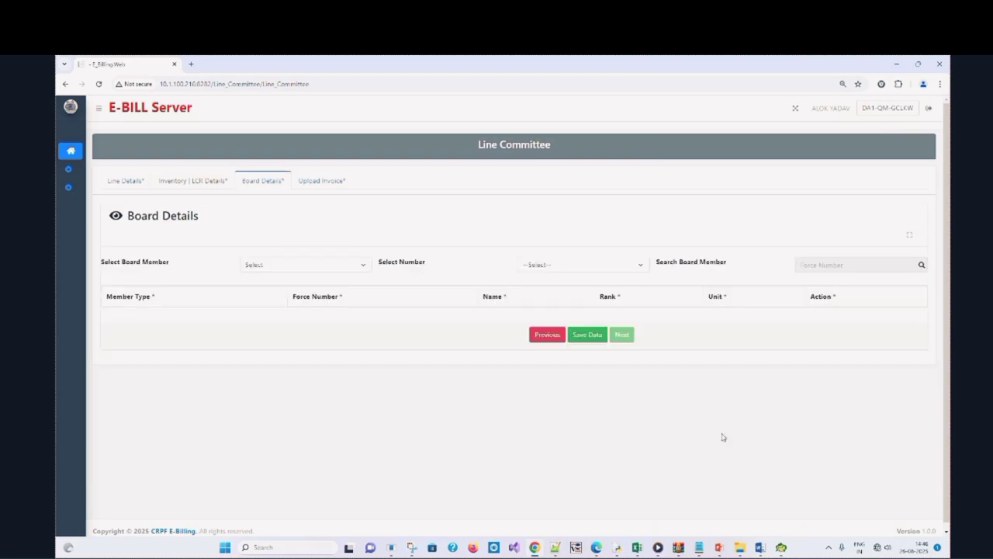
left_click(312, 264)
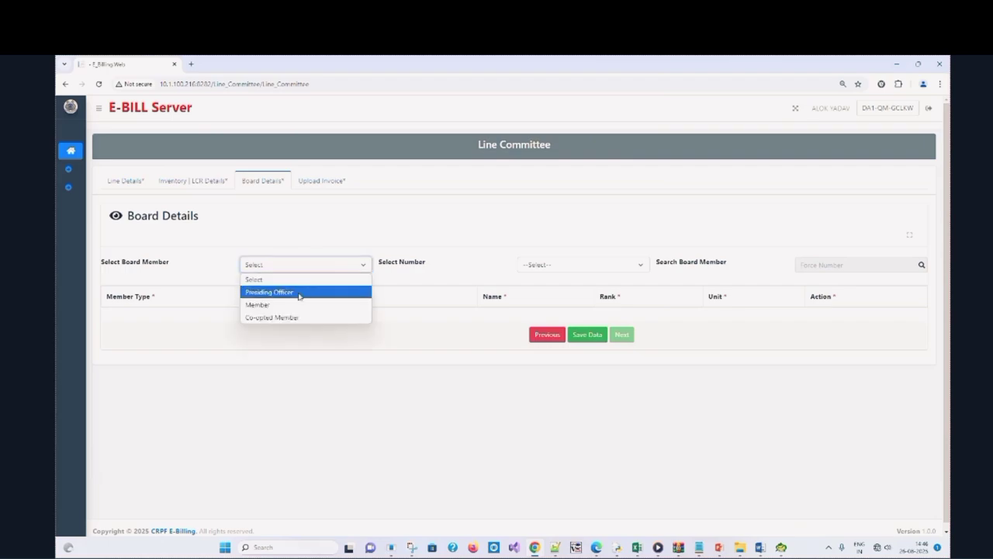
left_click(299, 295)
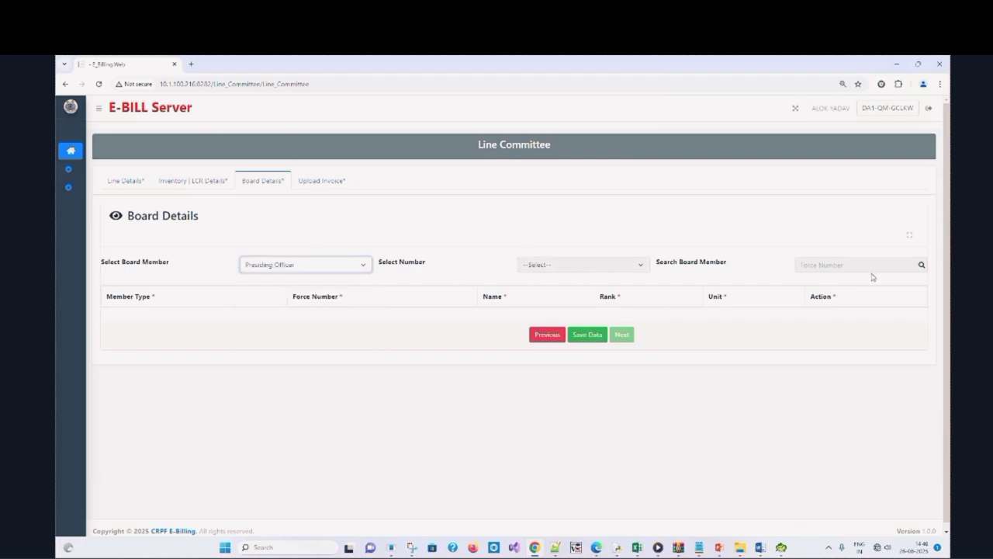
left_click(921, 264)
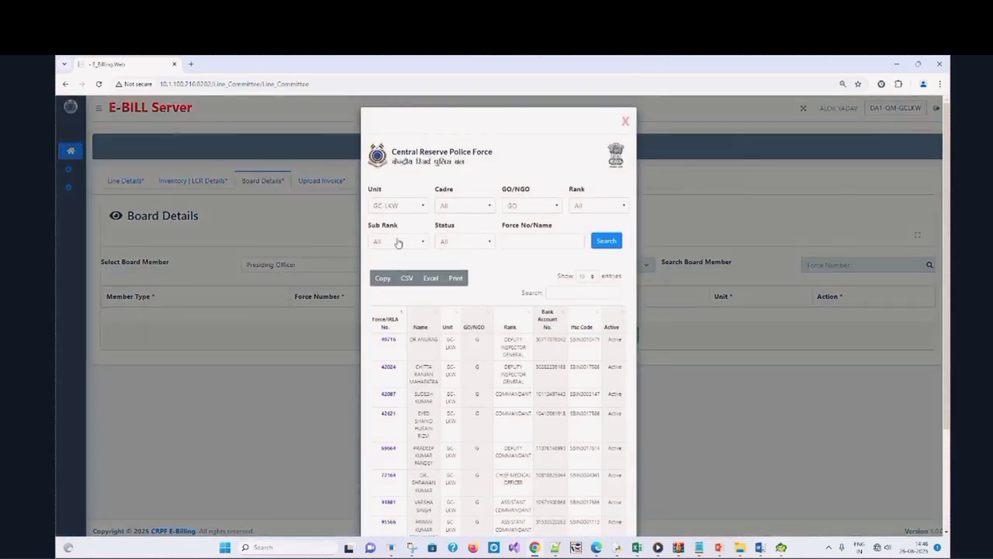
left_click(385, 341)
Add an NGO head constable as Member 1 and save the board details
left_click(362, 266)
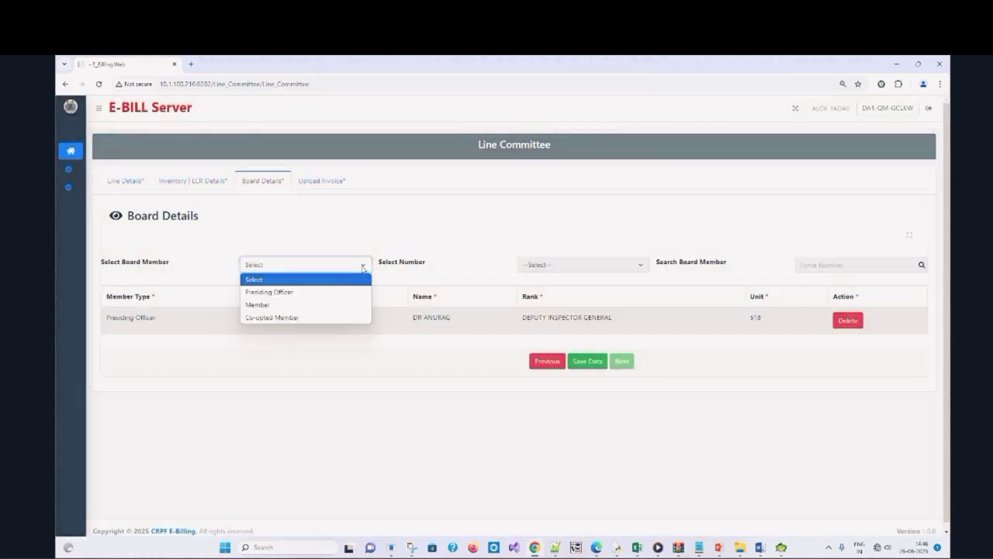
left_click(342, 305)
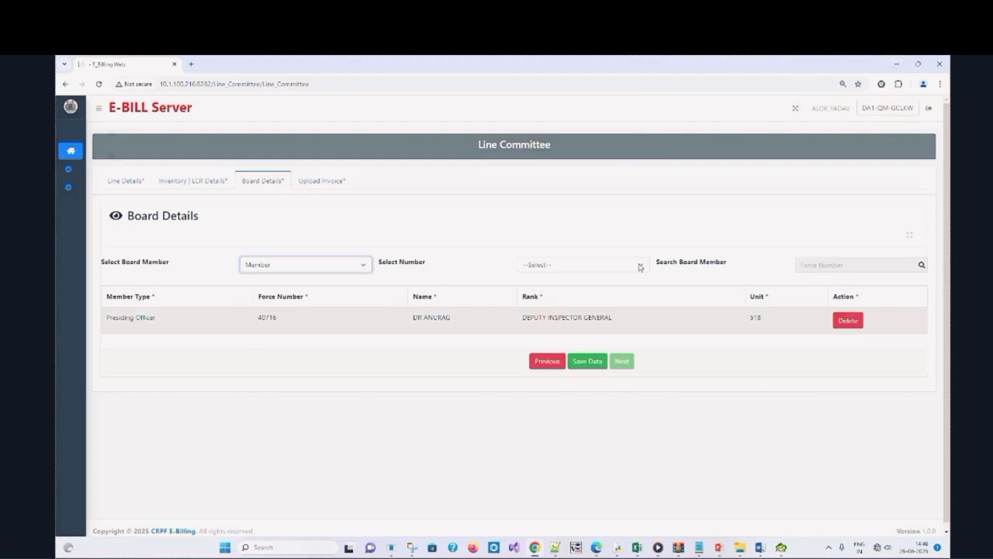
left_click(641, 265)
left_click(632, 287)
left_click(922, 265)
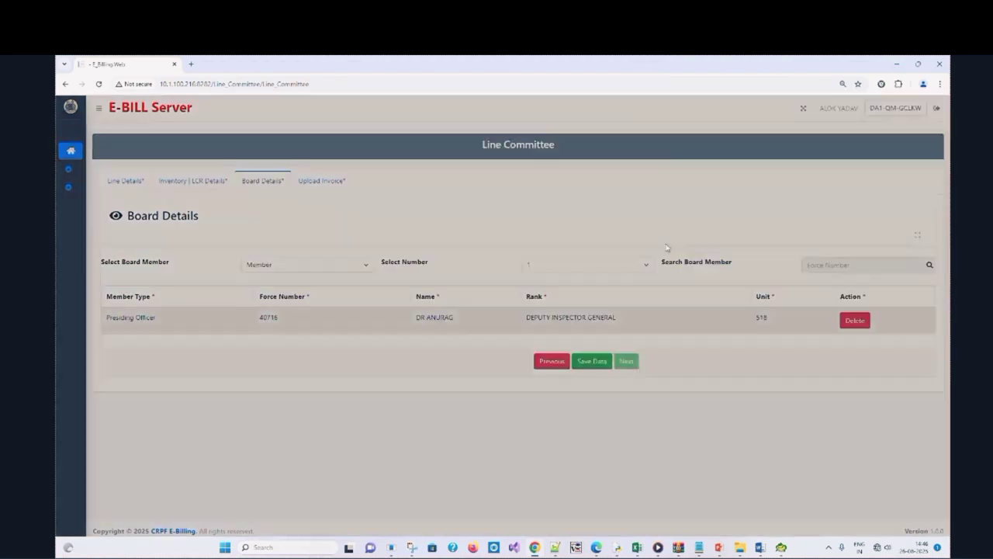
left_click(534, 206)
left_click(514, 255)
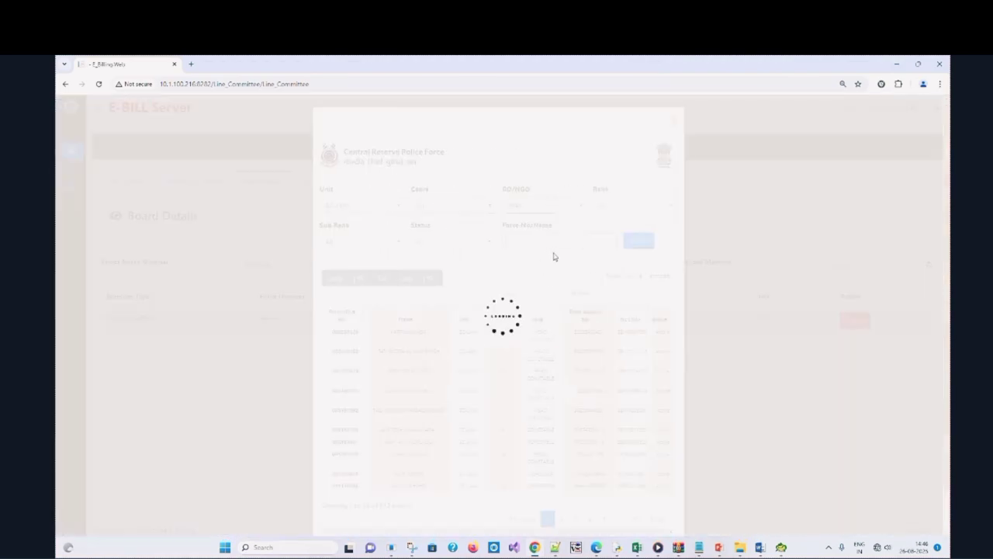
left_click(340, 334)
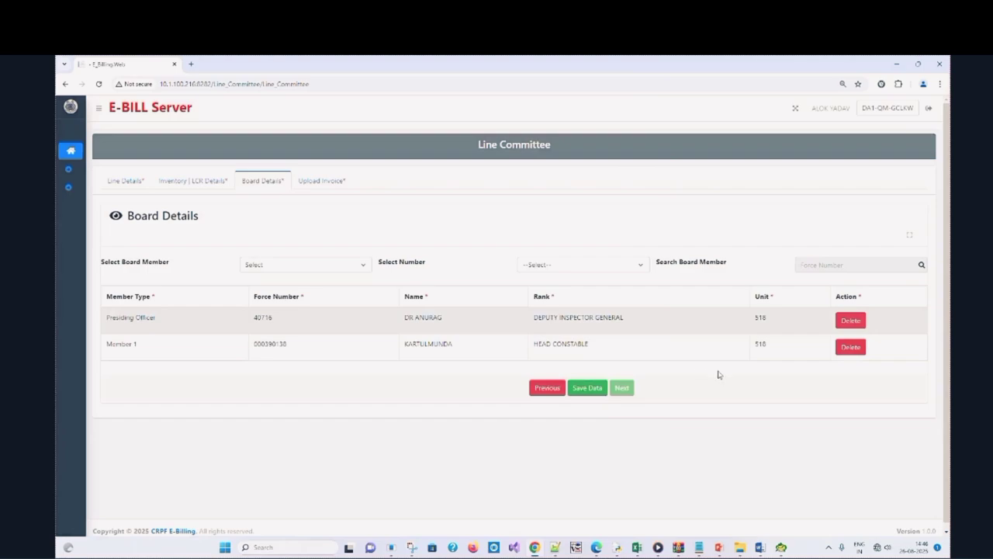
left_click(588, 387)
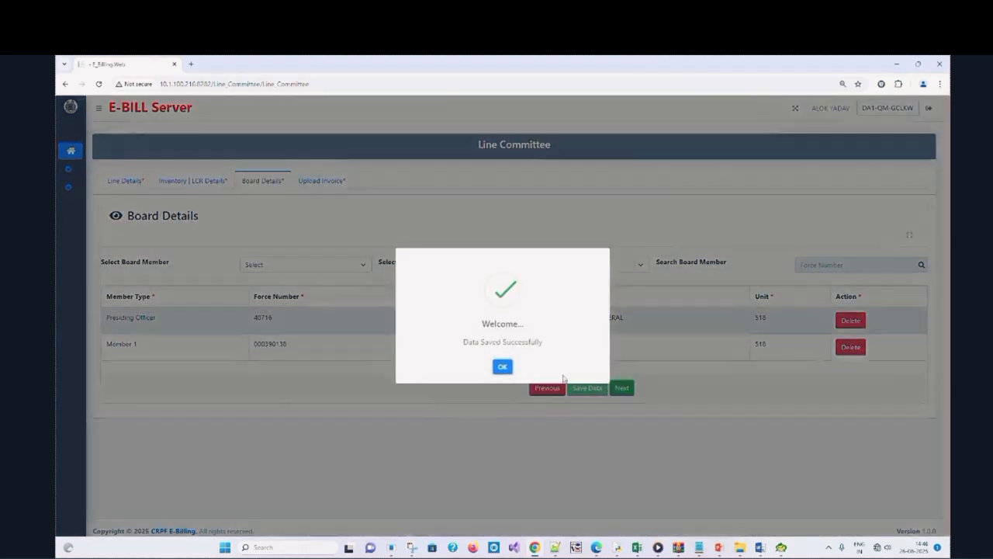
left_click(503, 367)
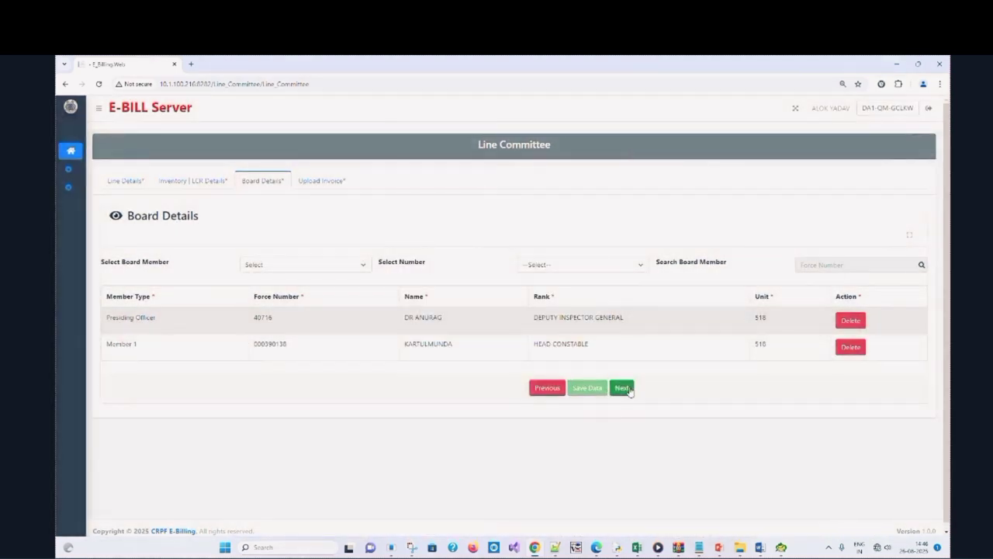
Enter invoice number INVOICE123 with invoice date 26-08-2025
left_click(626, 390)
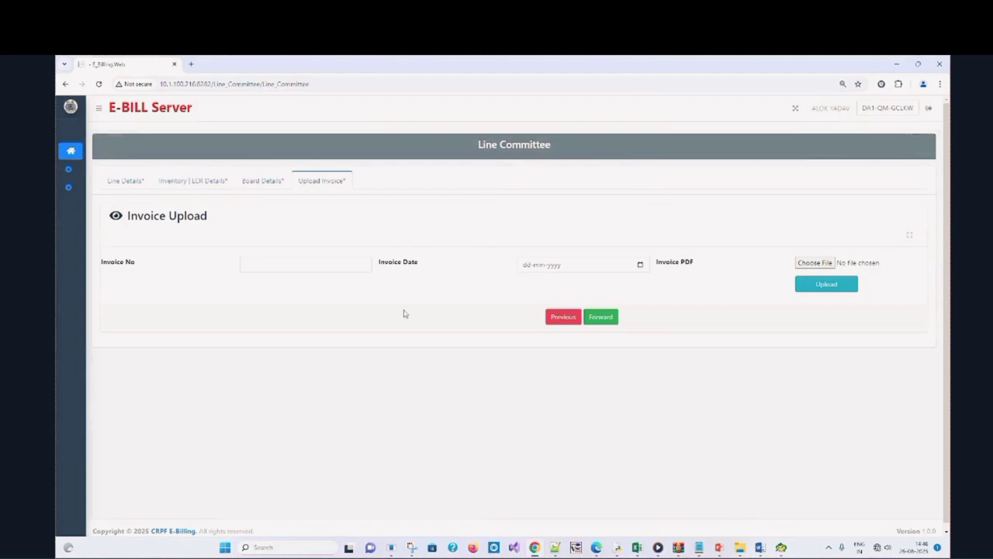
left_click(328, 264)
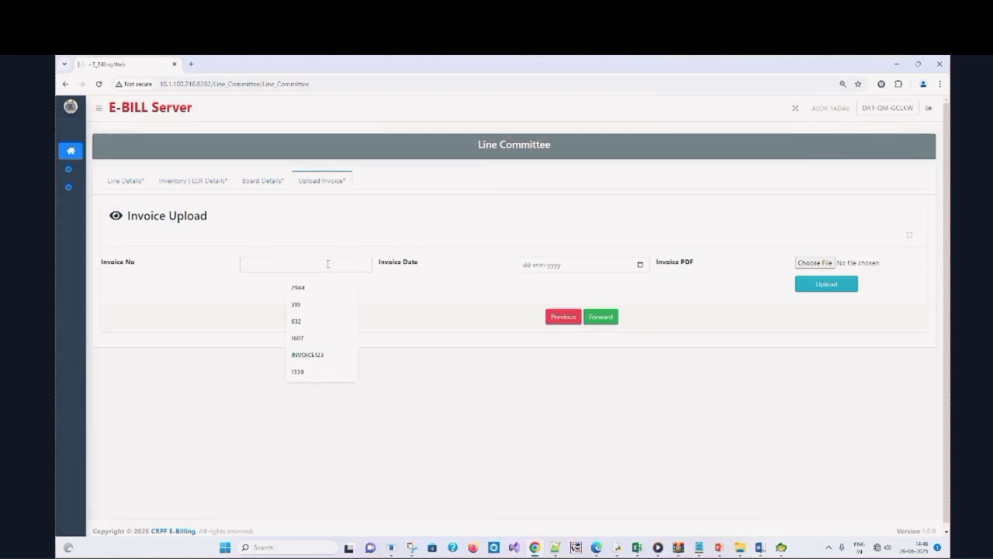
left_click(330, 353)
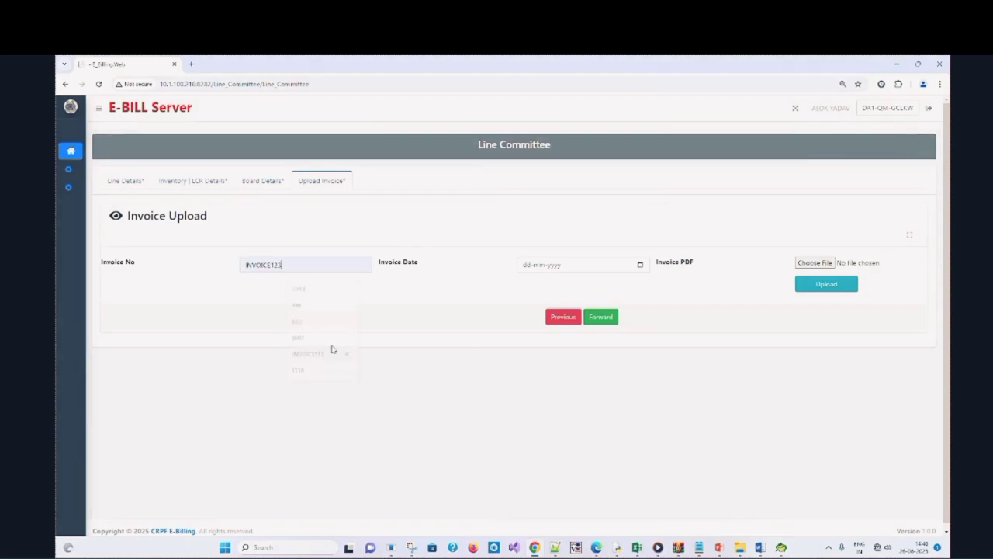
left_click(644, 266)
left_click(641, 265)
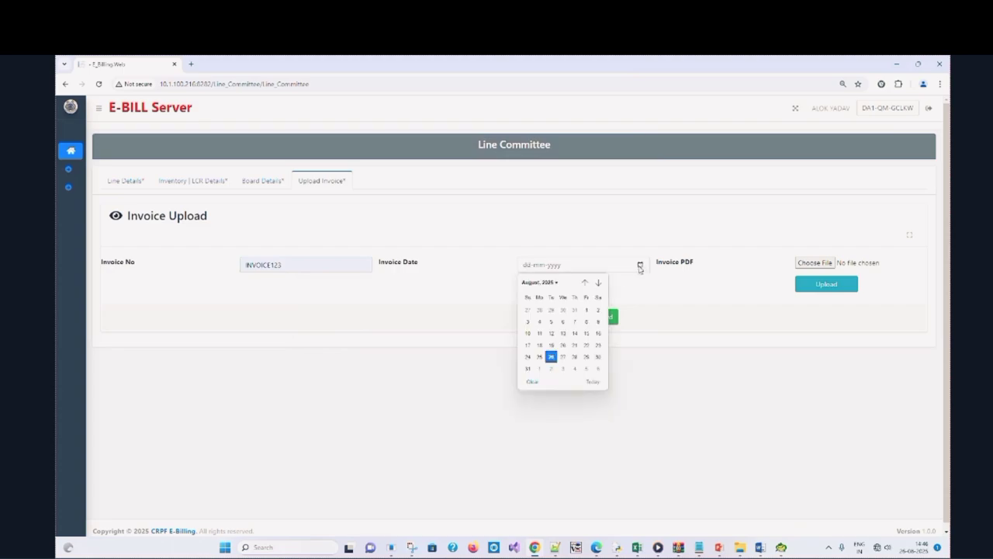
left_click(551, 357)
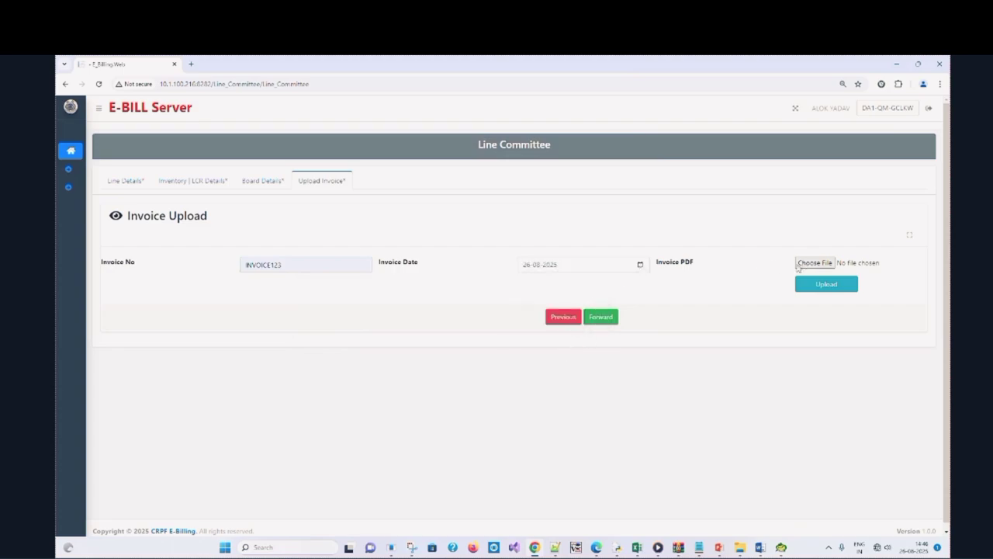
Upload document-91.pdf as the invoice PDF
left_click(799, 265)
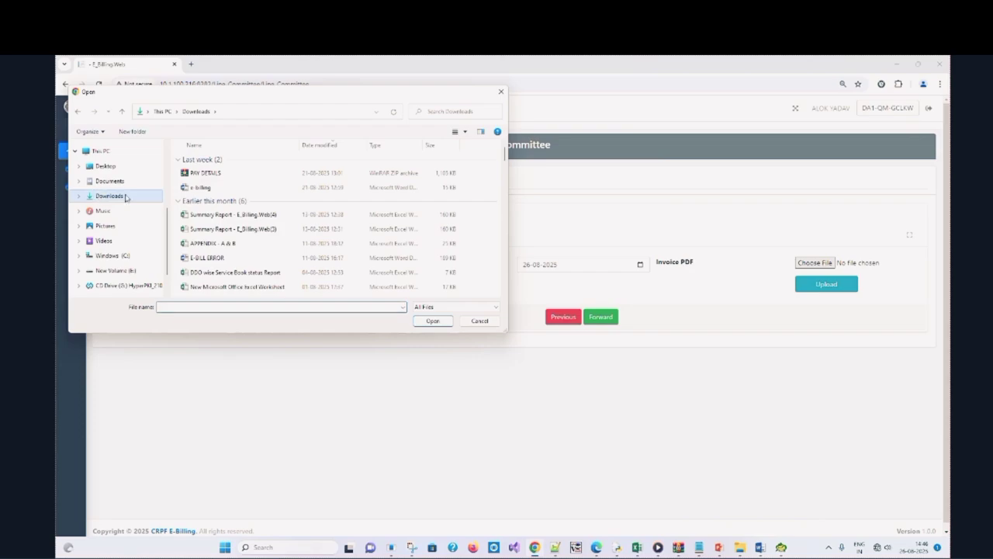
scroll(371, 262, "down", 5)
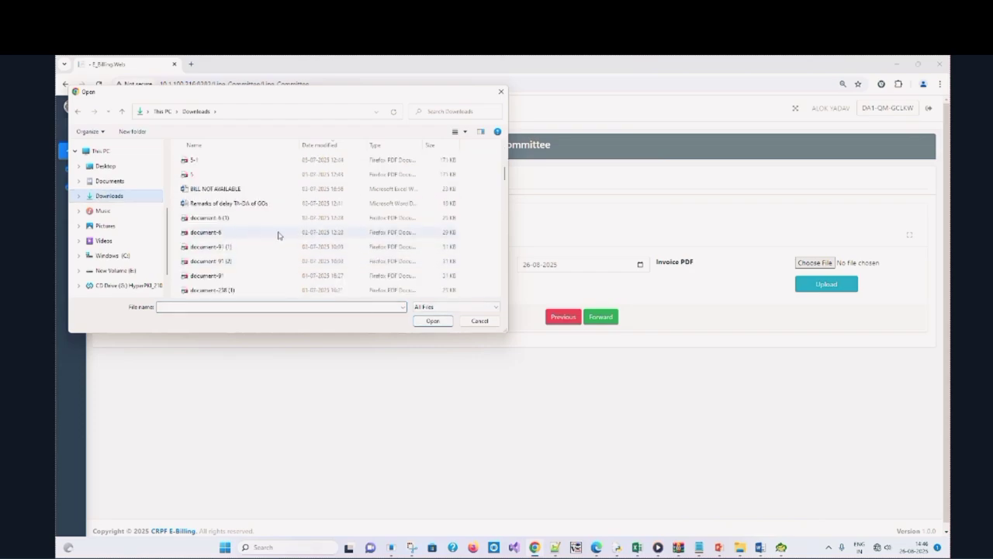
double_click(291, 275)
left_click(840, 289)
left_click(583, 143)
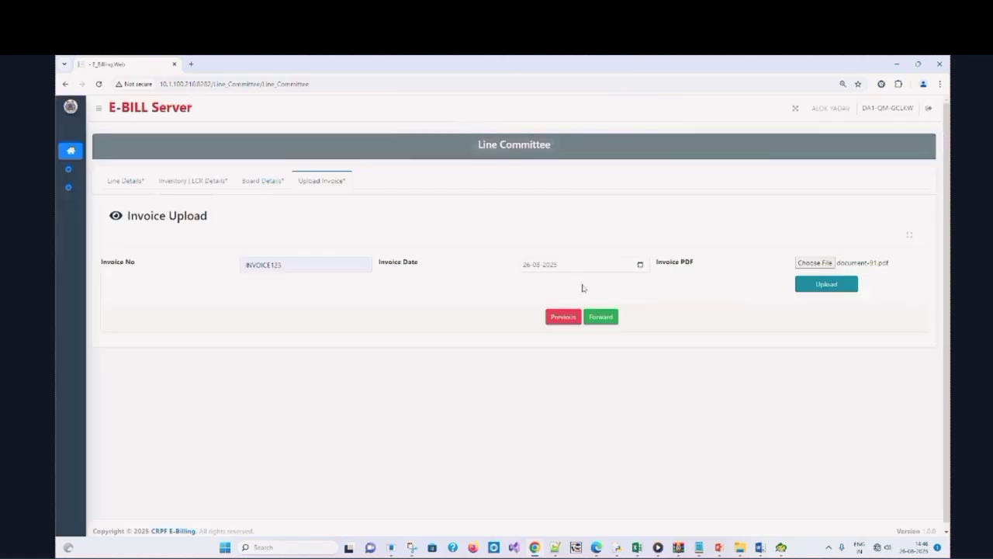
left_click(598, 317)
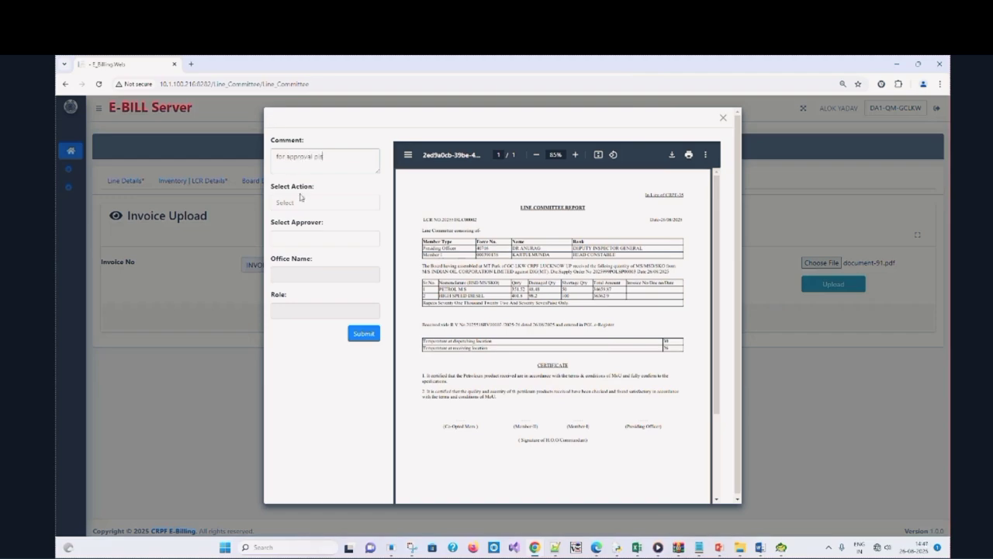
Forward the Line Committee report to the selected DTE-CEN approver and acknowledge the confirmation
left_click(301, 199)
left_click(301, 215)
left_click(312, 239)
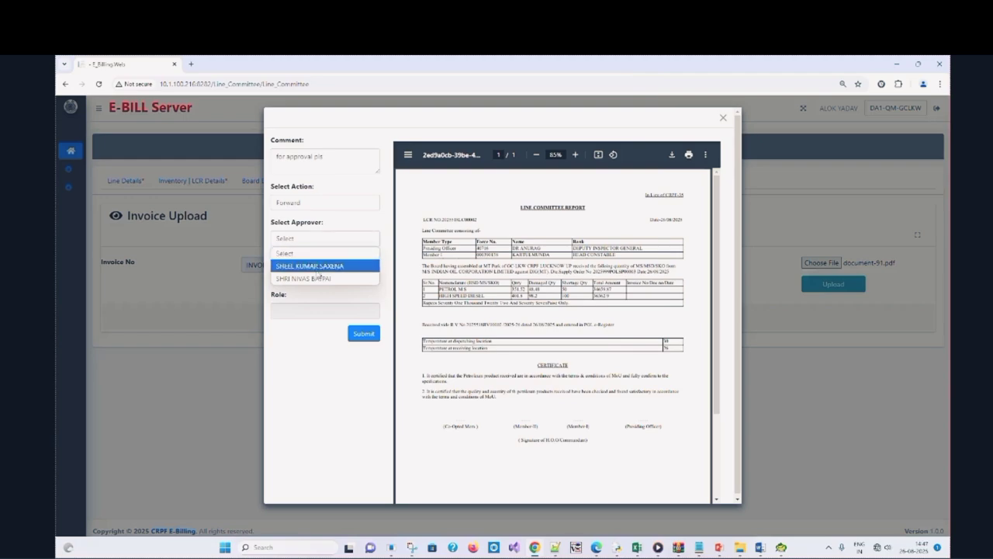
left_click(318, 266)
left_click(371, 334)
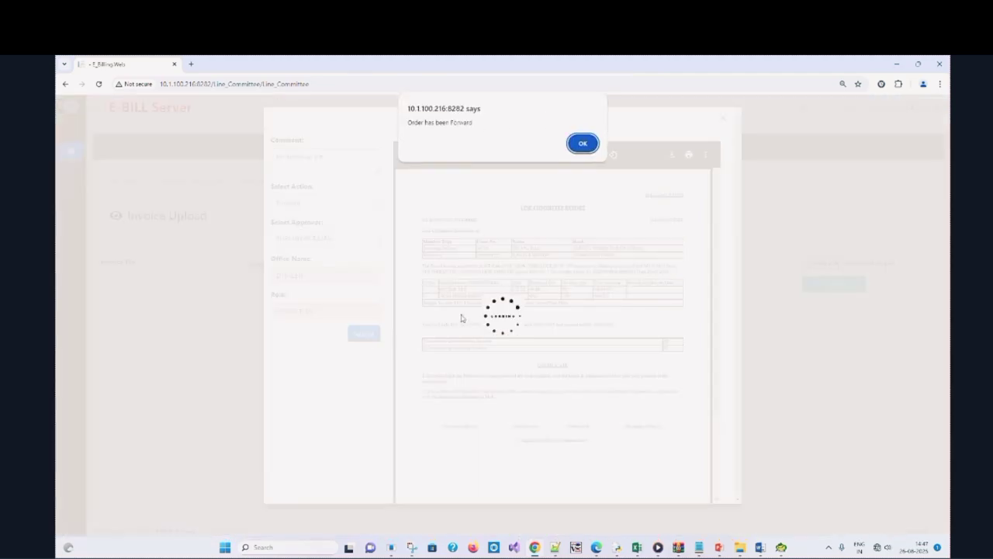
left_click(586, 146)
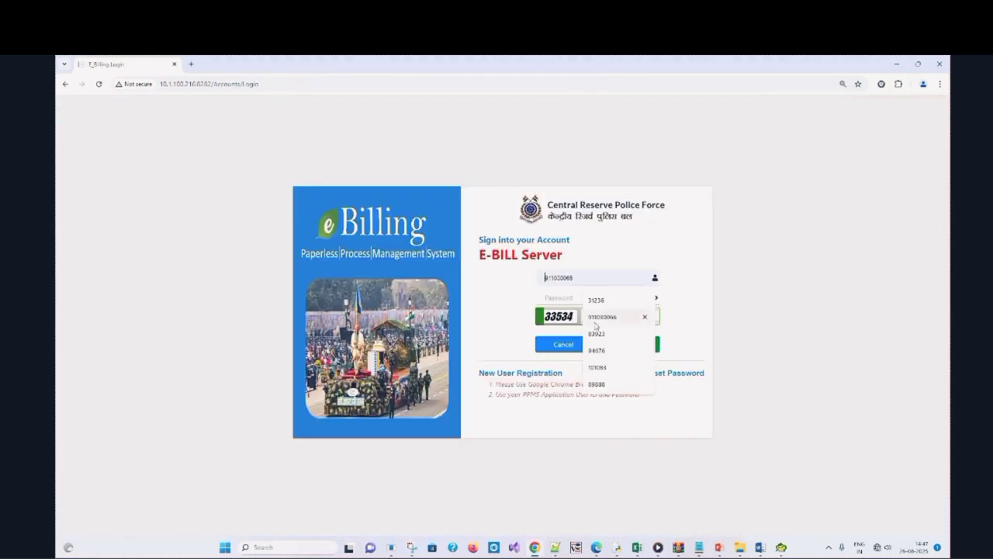
Sign in with the approver's user ID, password and captcha, then open My Task's Pending Task List
left_click(596, 323)
left_click(562, 295)
type("xxx")
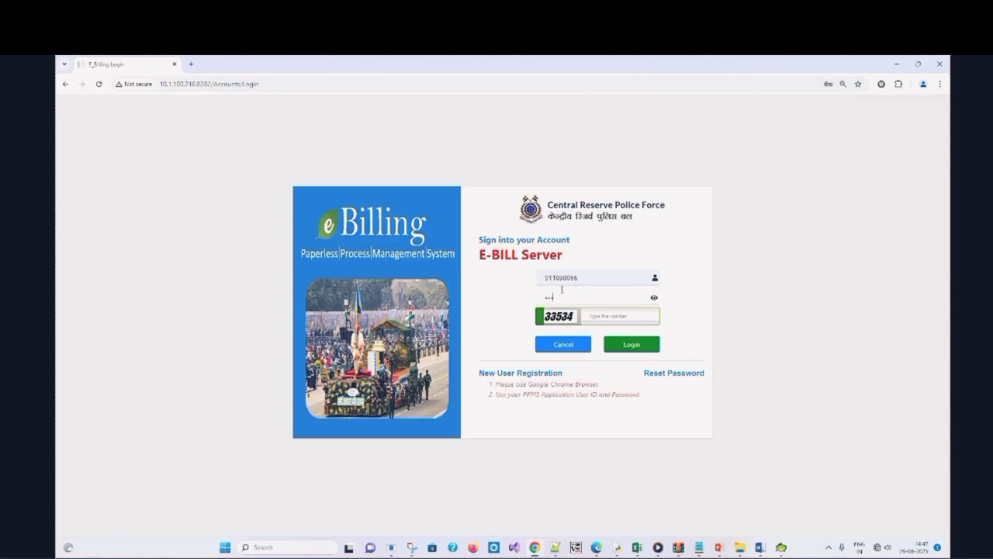
left_click(610, 316)
type("33534")
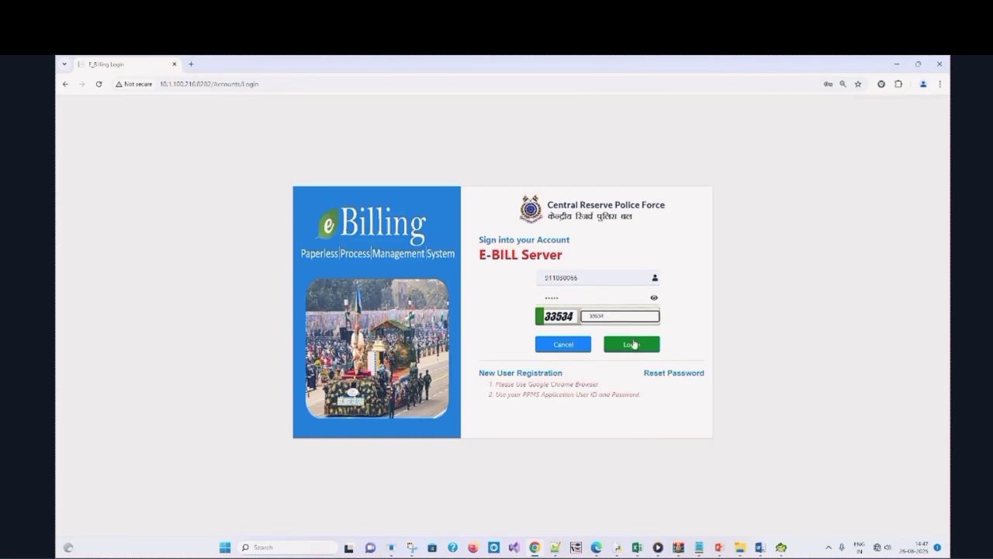
left_click(632, 343)
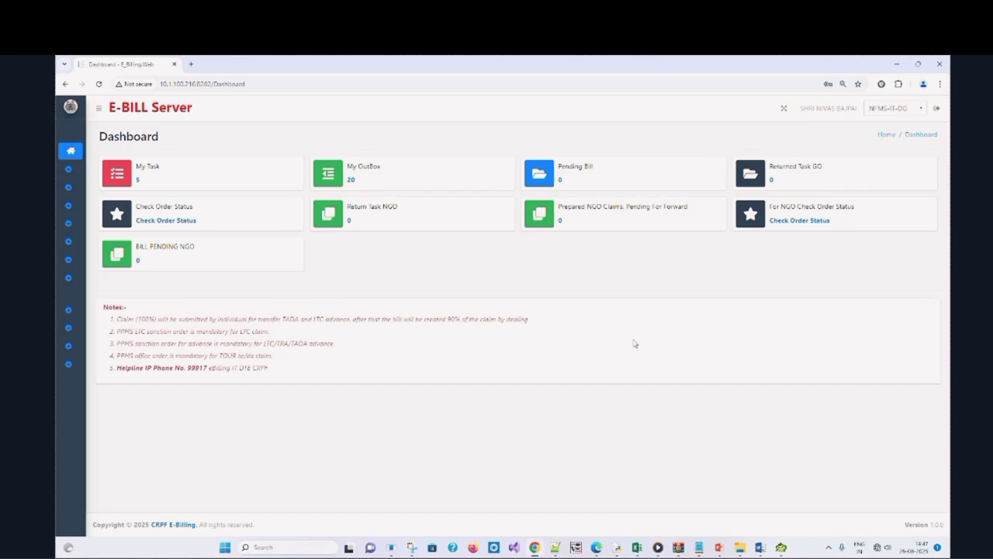
left_click(137, 181)
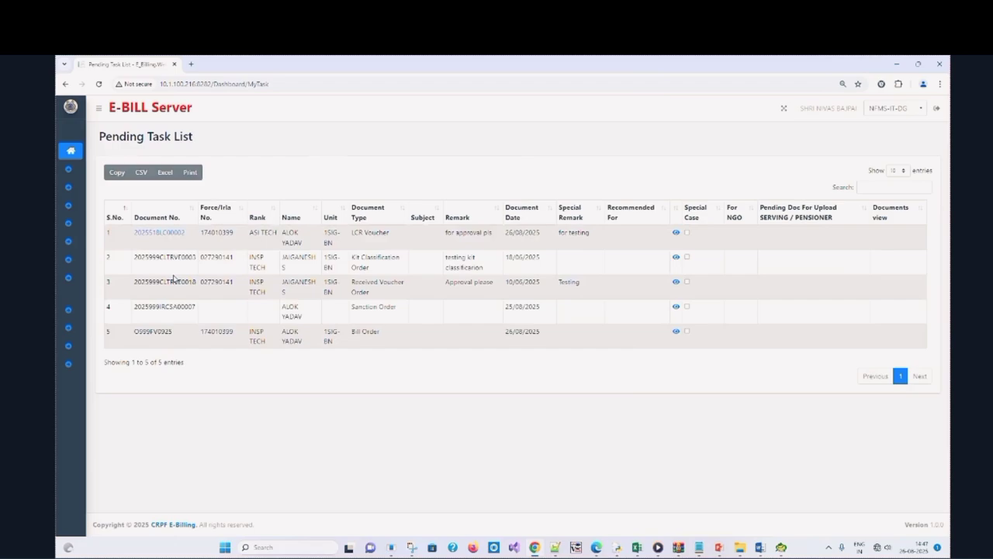
Open Line Committee record 202551BLC00002, add an approval comment and set the action to Approve
left_click(164, 233)
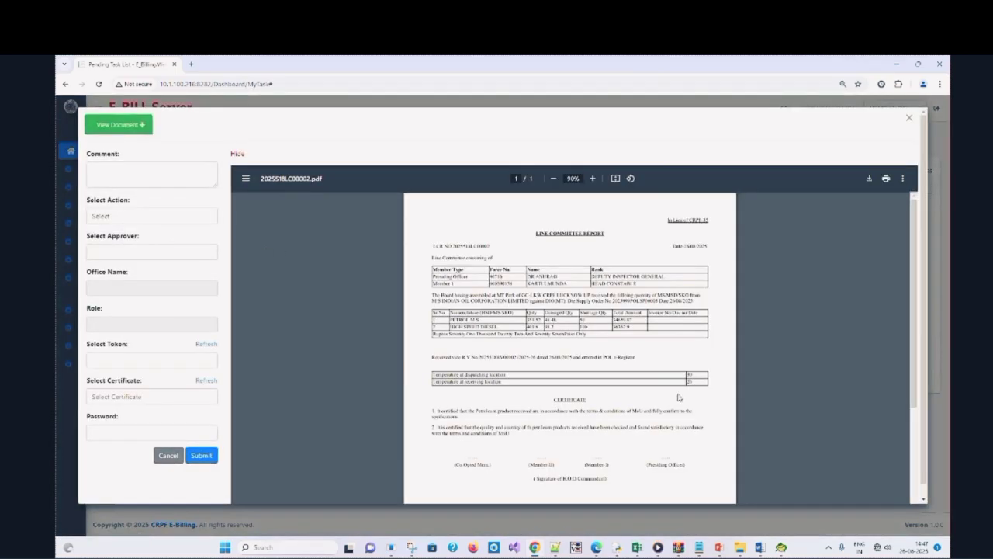
left_click(99, 181)
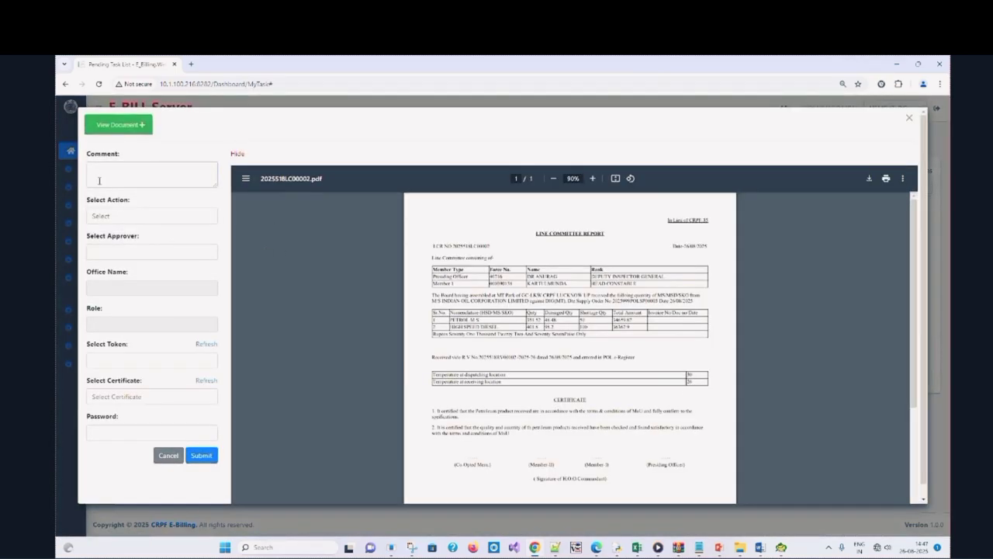
left_click(120, 217)
left_click(131, 244)
Sign with the HyperPKI token and the approver's certificate, and submit the approval
left_click(215, 351)
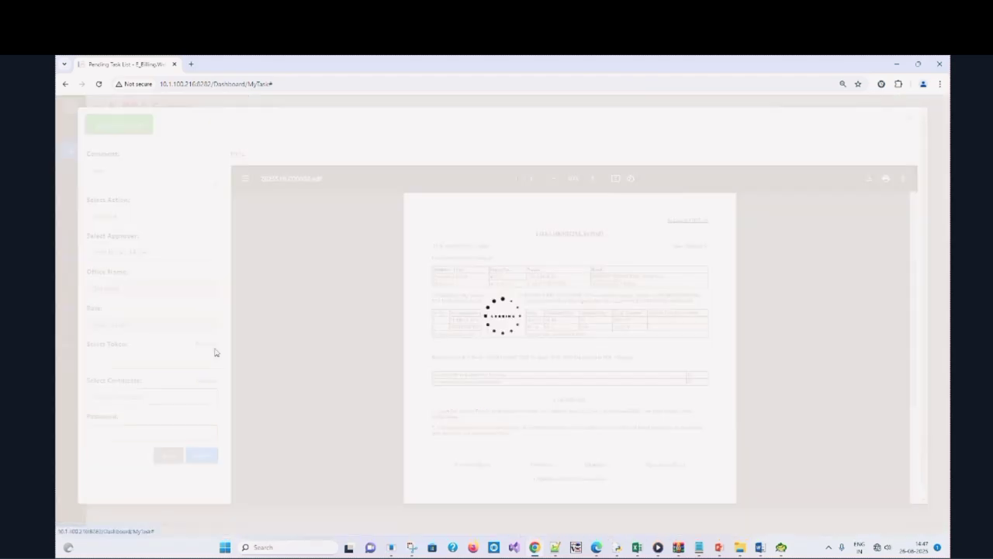
left_click(183, 361)
left_click(167, 387)
left_click(186, 399)
left_click(184, 425)
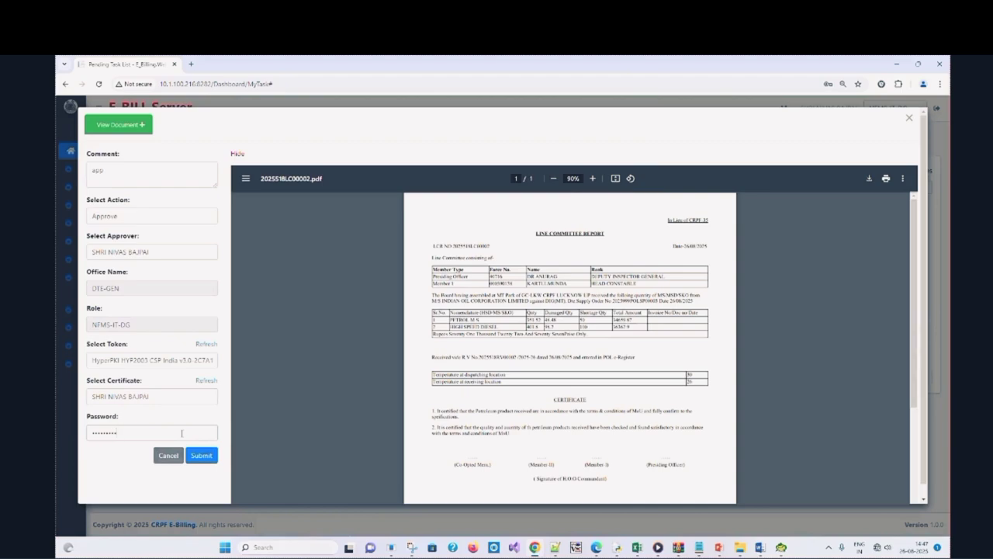
left_click(194, 458)
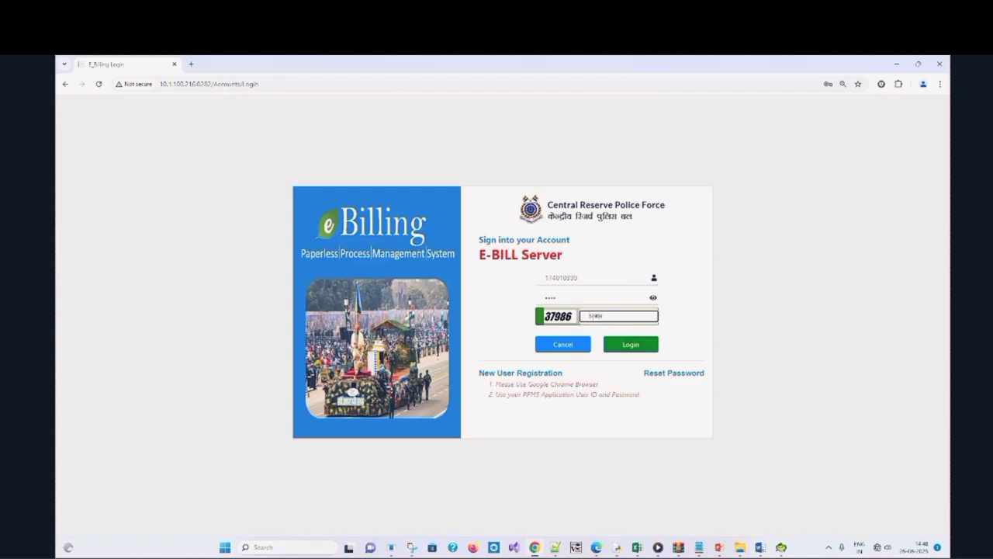
Sign in as the preparer and open the Receive Voucher list under Inventory
left_click(644, 347)
left_click(78, 187)
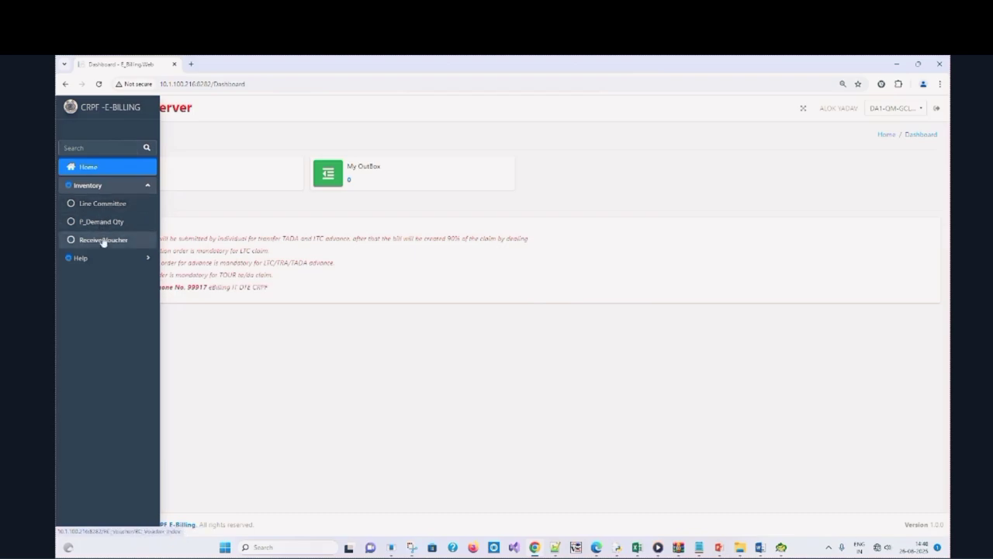
left_click(102, 239)
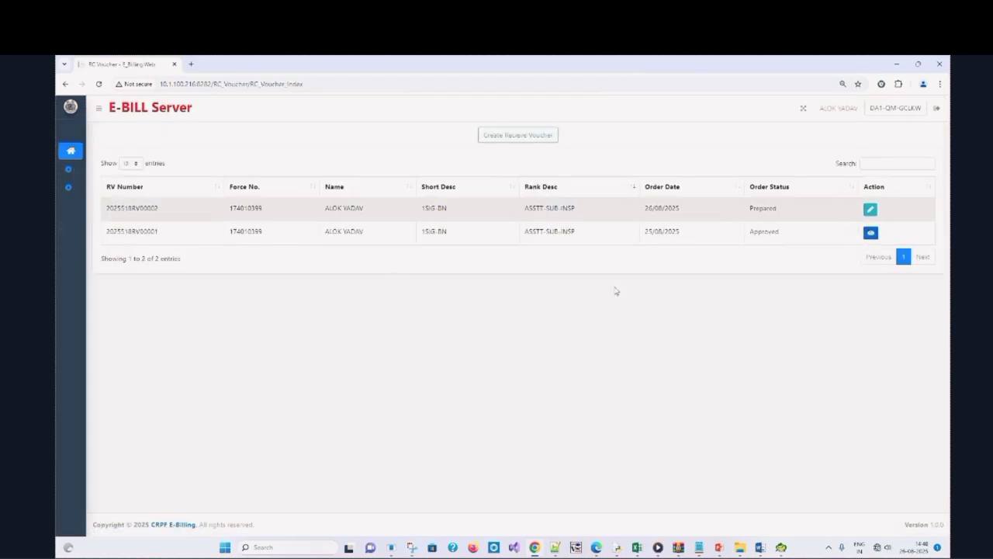
Edit prepared voucher 202551BRV00002 and step through its tabs to Items Details
left_click(871, 210)
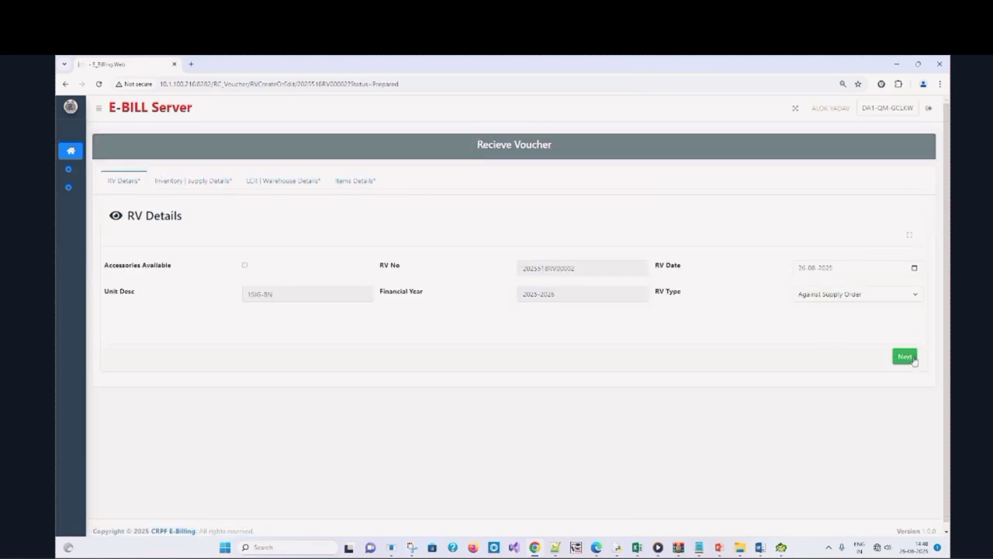
left_click(905, 357)
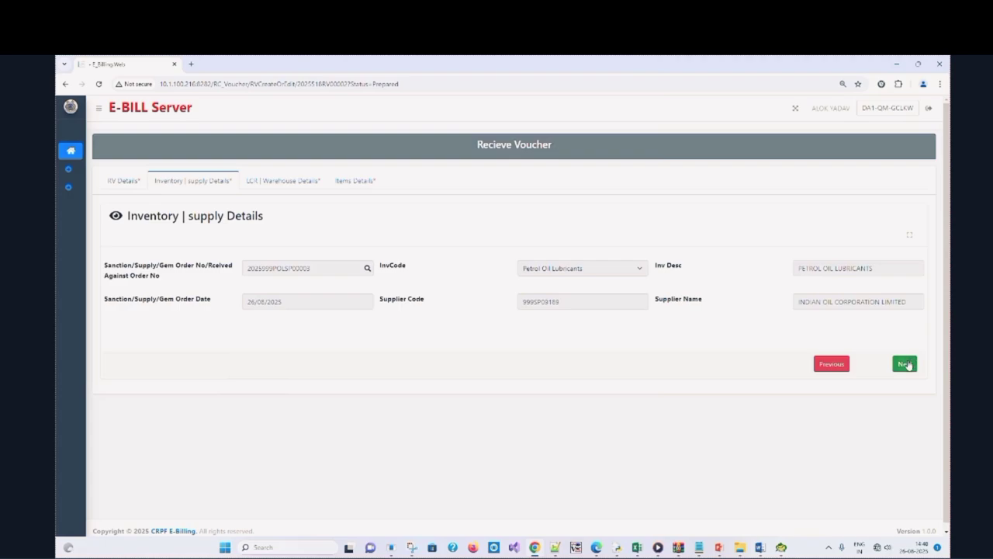
left_click(905, 364)
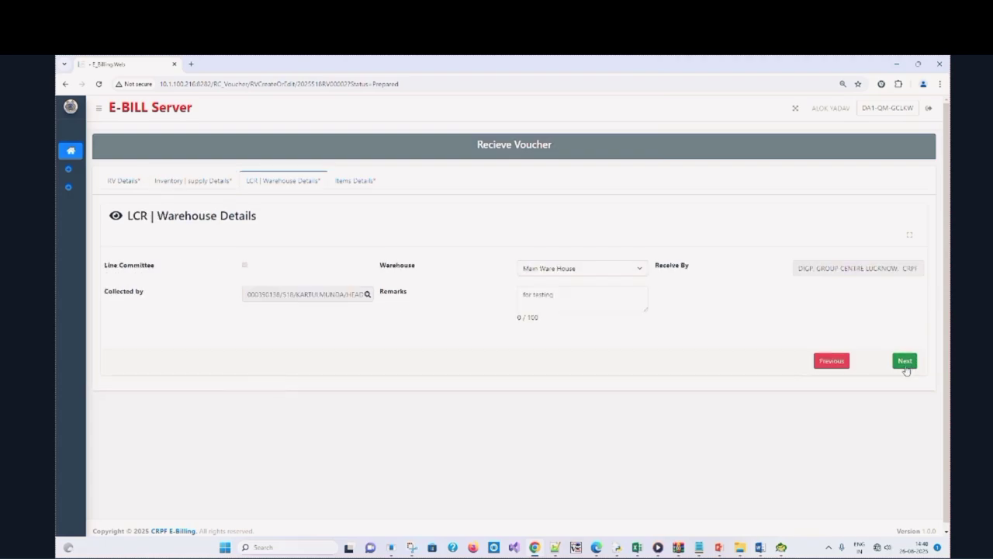
left_click(906, 365)
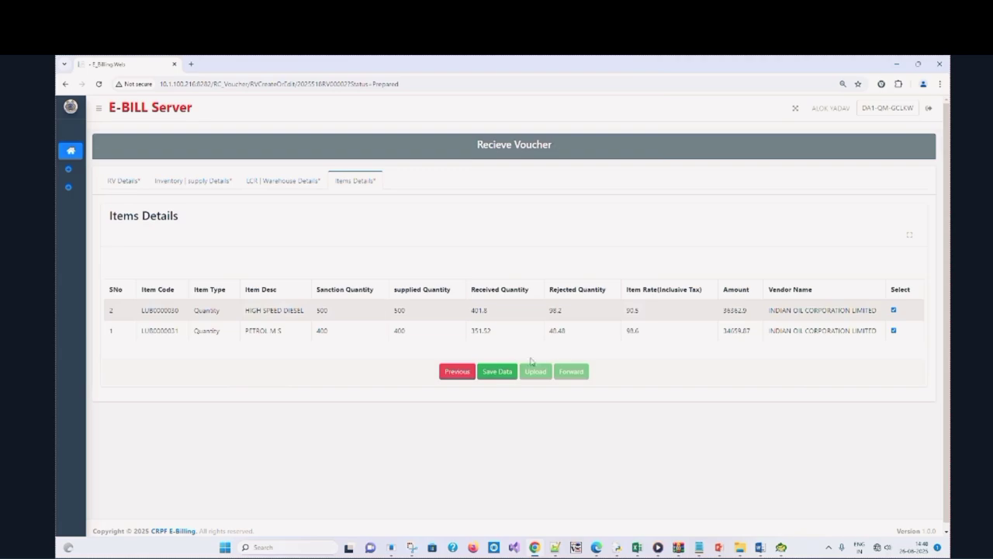
Save voucher 202551BRV00002's item data, merge its uploaded documents, and open the forwarding form
left_click(497, 373)
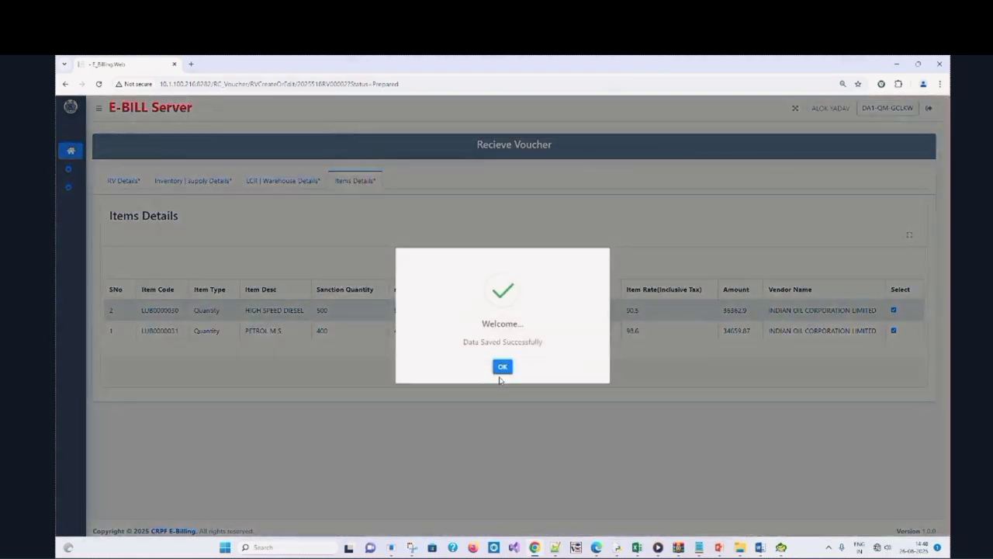
left_click(502, 366)
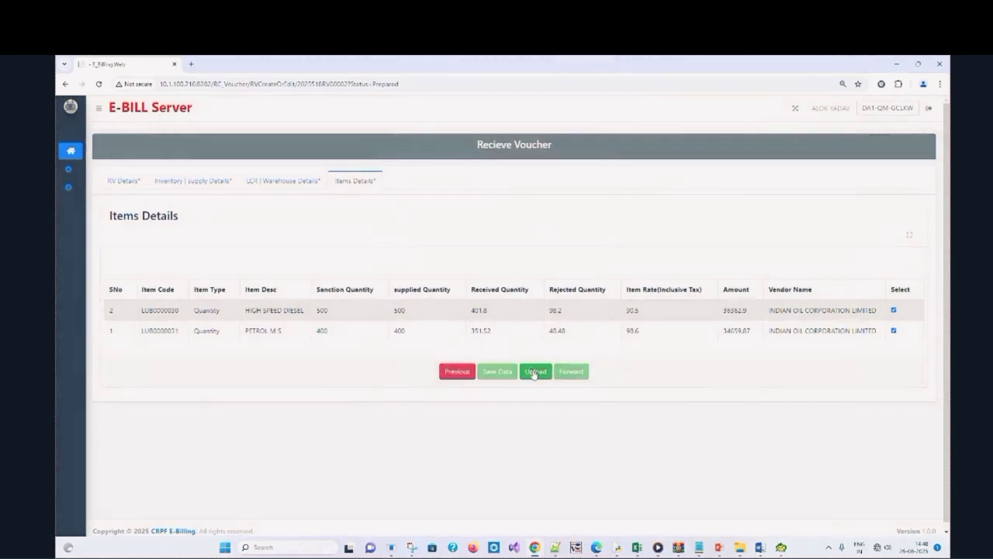
left_click(535, 372)
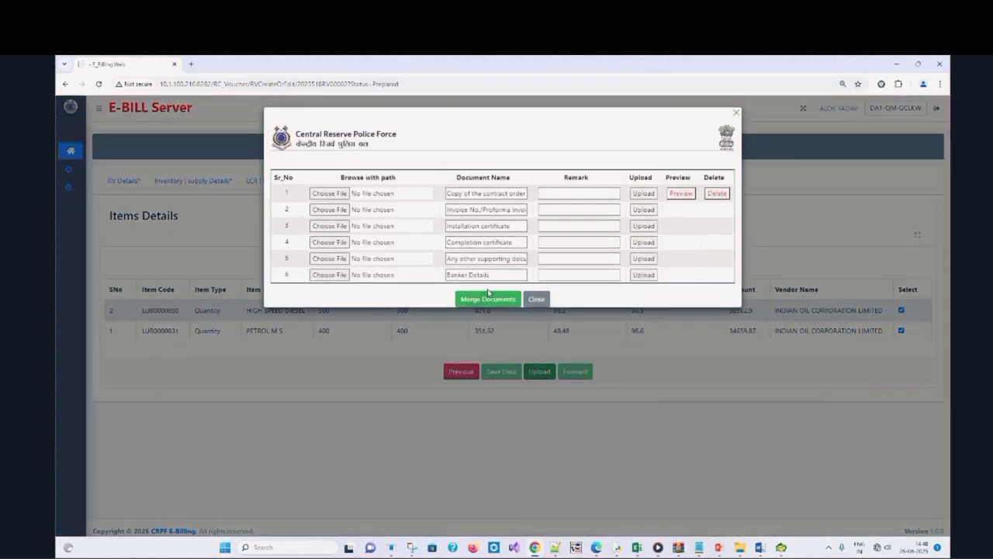
left_click(485, 293)
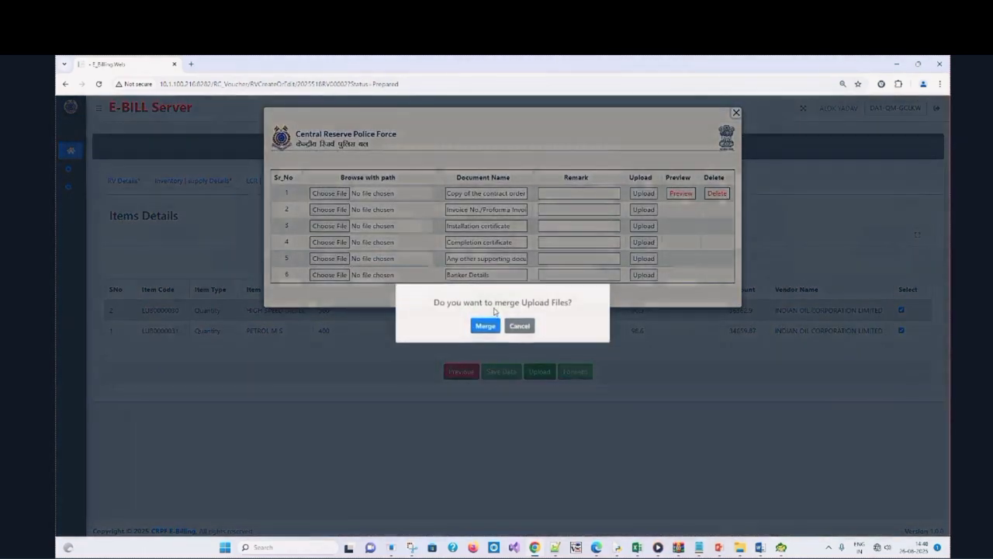
left_click(486, 326)
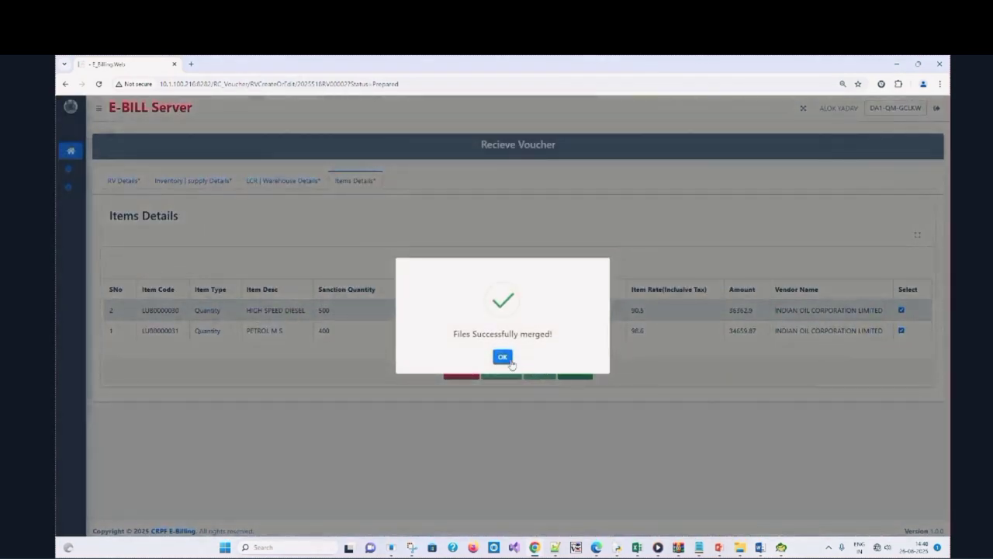
left_click(511, 361)
left_click(575, 373)
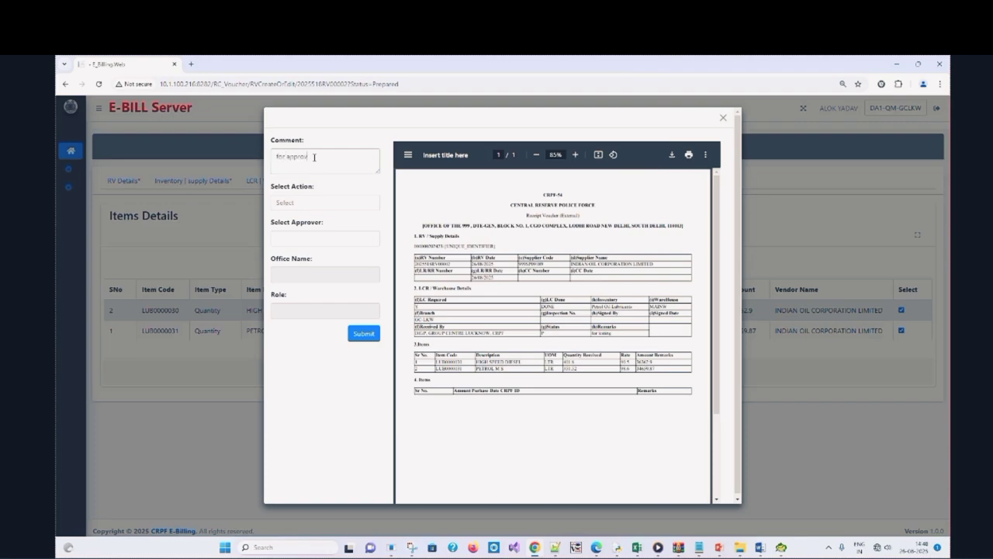
Forward the voucher to the DTE-GEN approving officer and acknowledge 'Order has been Forward'
left_click(325, 202)
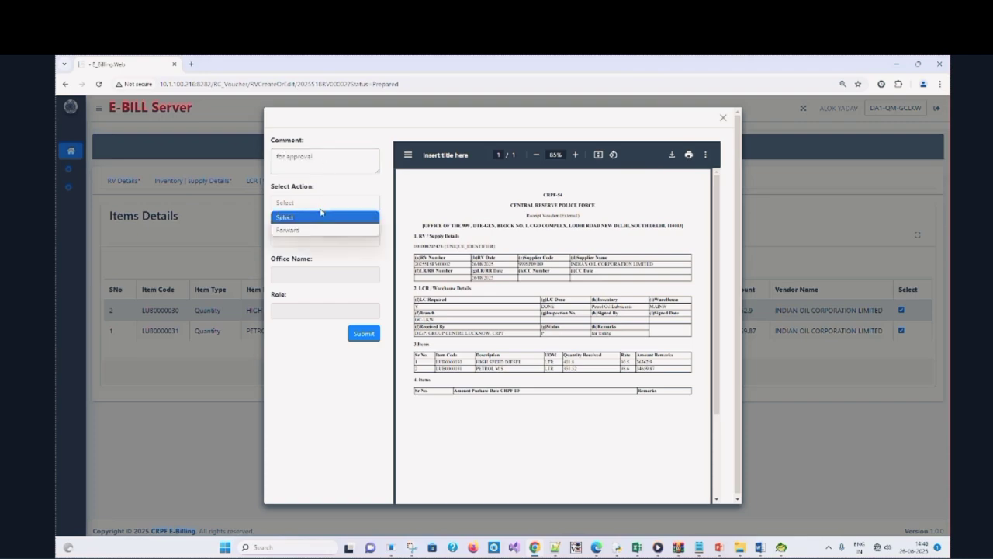
left_click(321, 228)
left_click(322, 239)
left_click(315, 279)
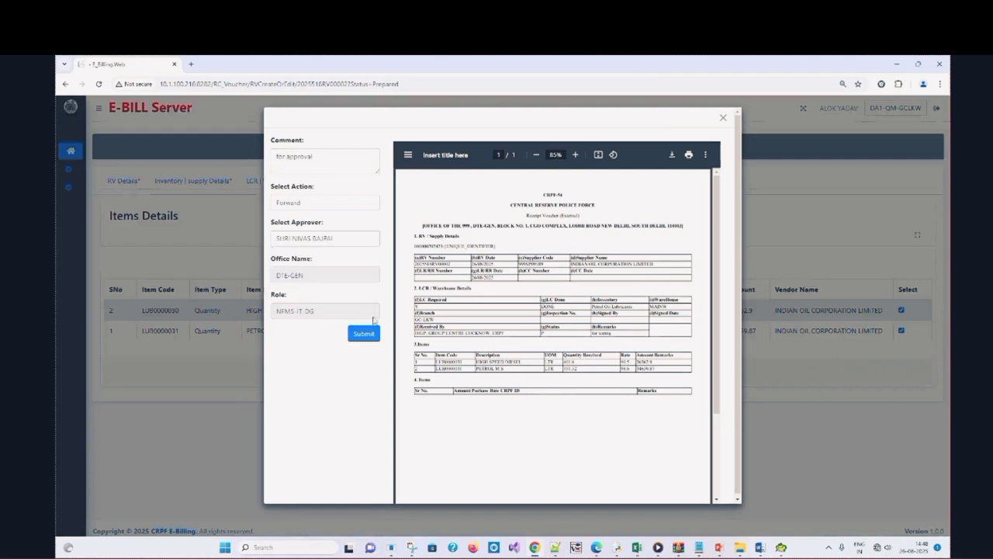
left_click(363, 334)
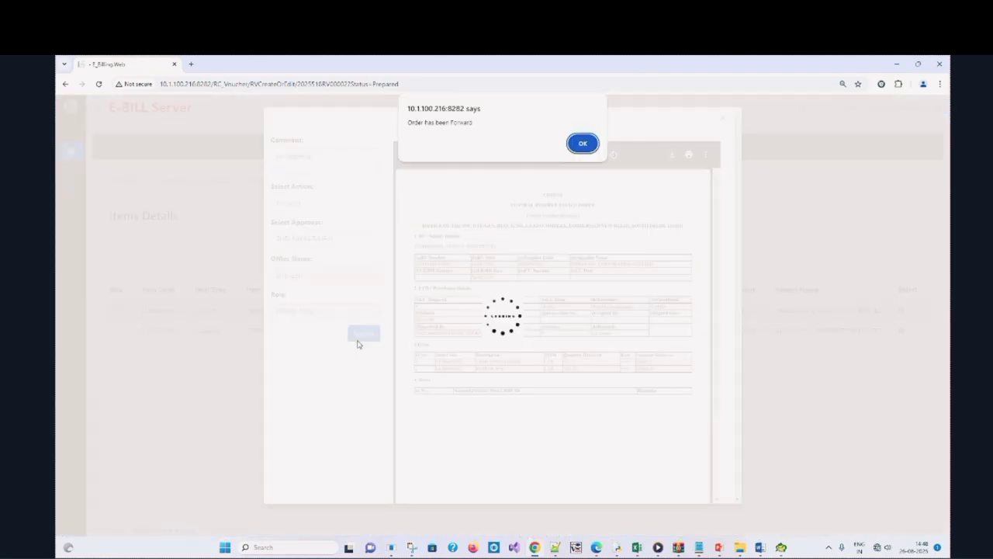
left_click(590, 148)
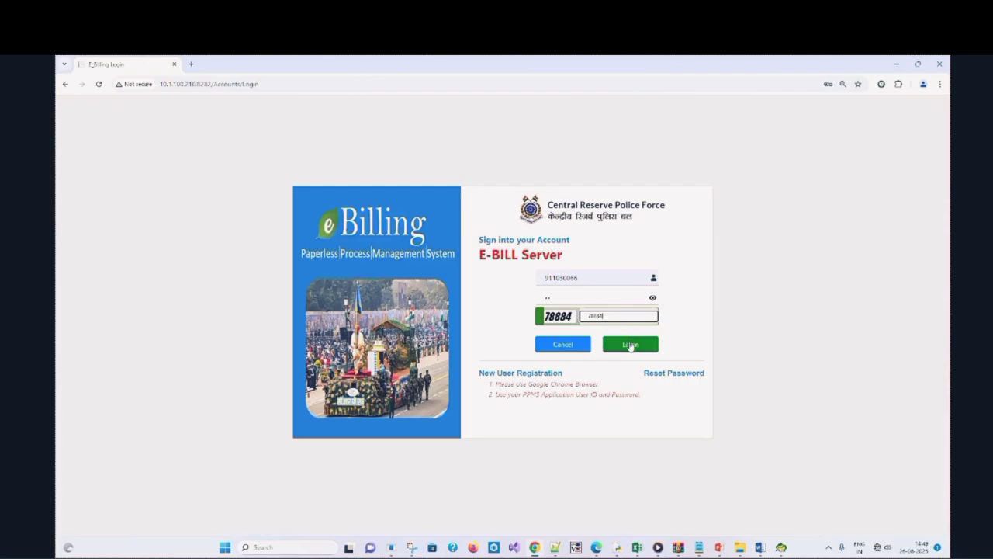
Log in with the approver's entered credentials to reach the Pending Task List
left_click(630, 345)
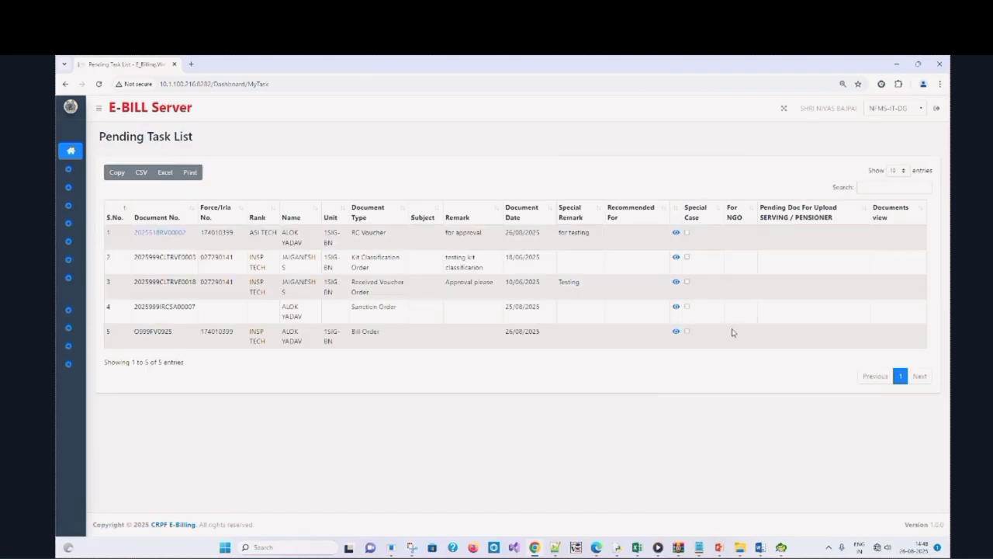
Open RC Voucher 202551BRV00002, set the action to Approve and choose the approving officer
left_click(168, 236)
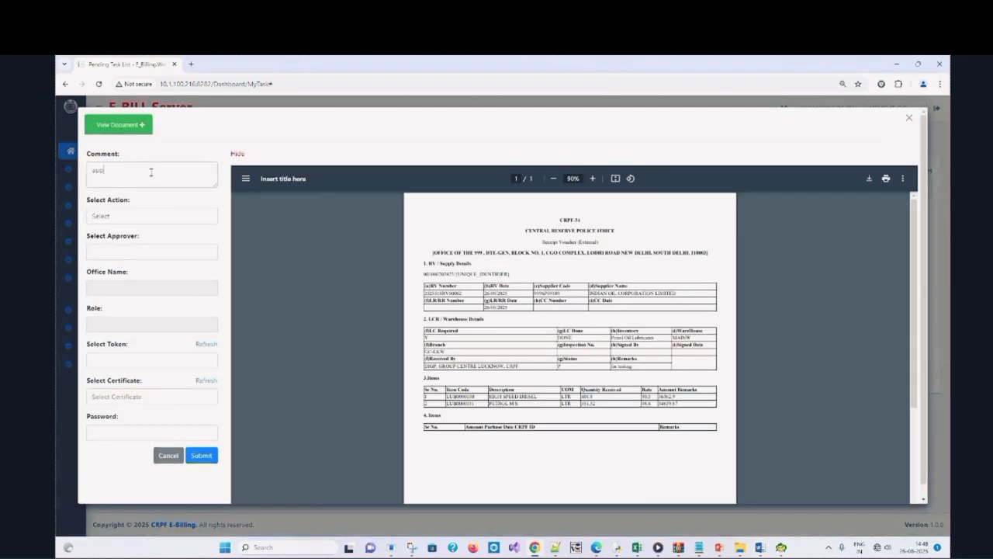
left_click(144, 216)
left_click(131, 245)
left_click(131, 252)
left_click(132, 279)
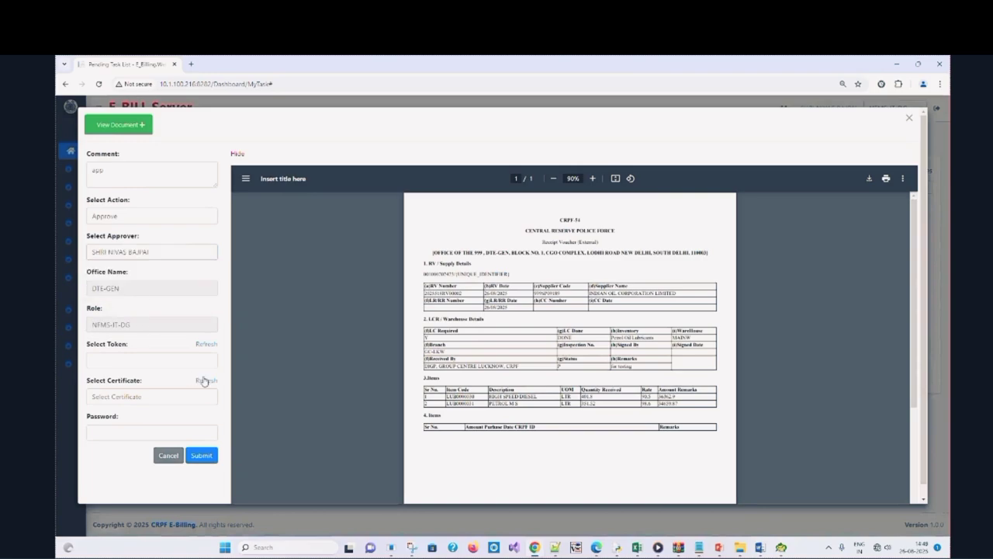
Sign with the HyperPKI token and the approver's certificate, submit, and confirm the approval
left_click(210, 345)
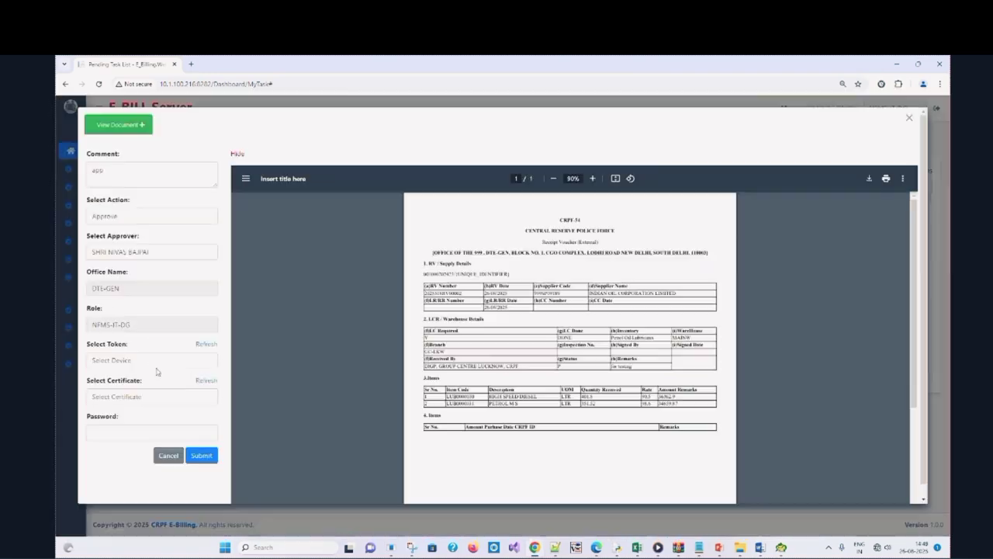
left_click(148, 362)
left_click(147, 388)
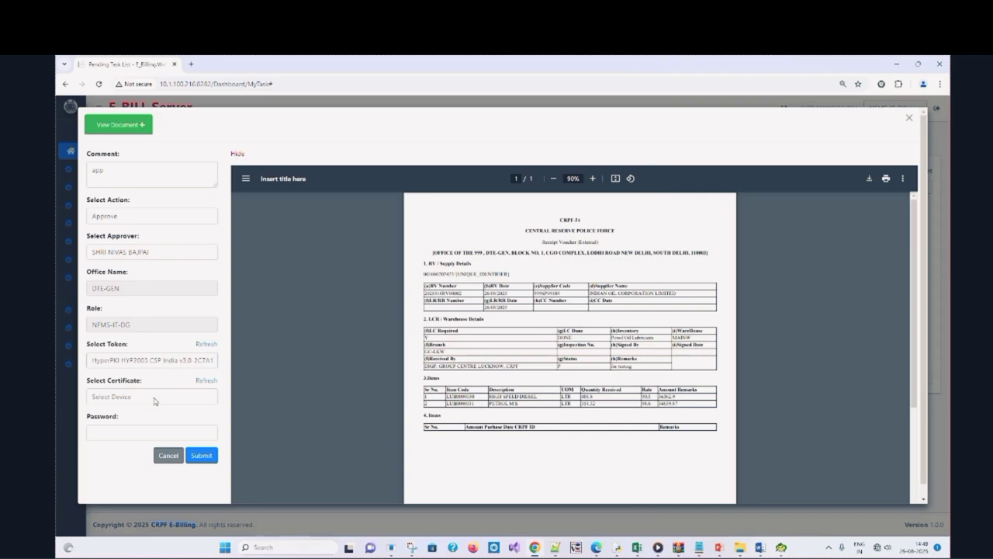
left_click(153, 396)
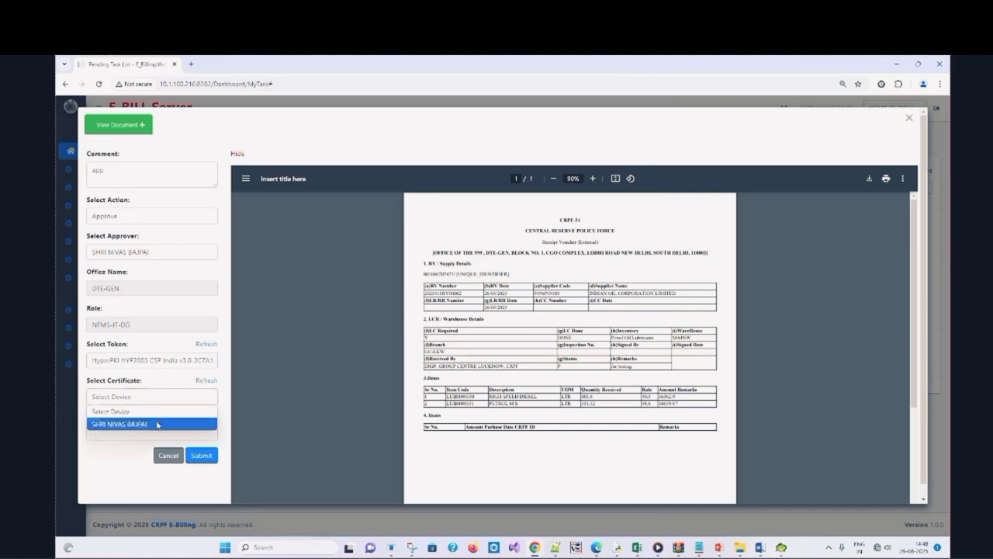
left_click(154, 422)
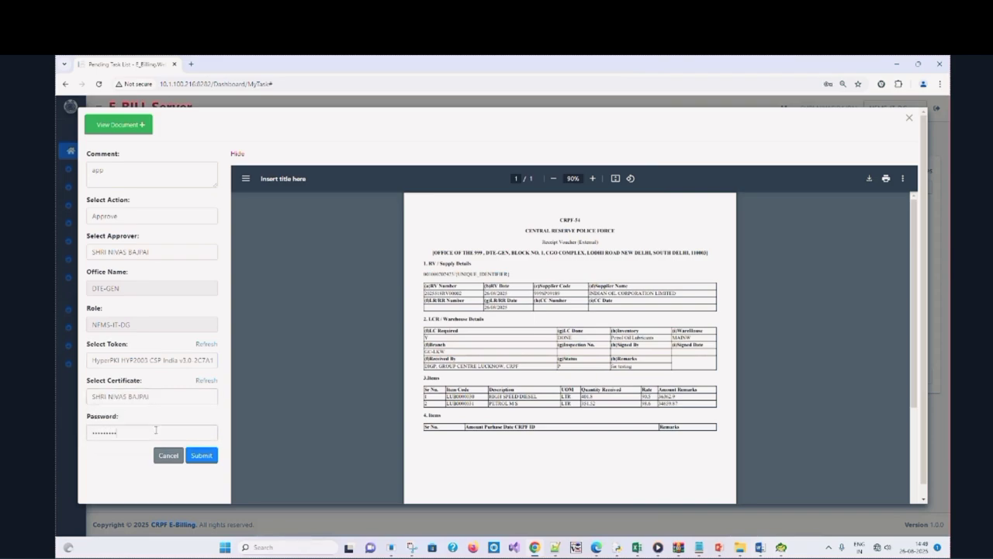
left_click(199, 455)
left_click(588, 144)
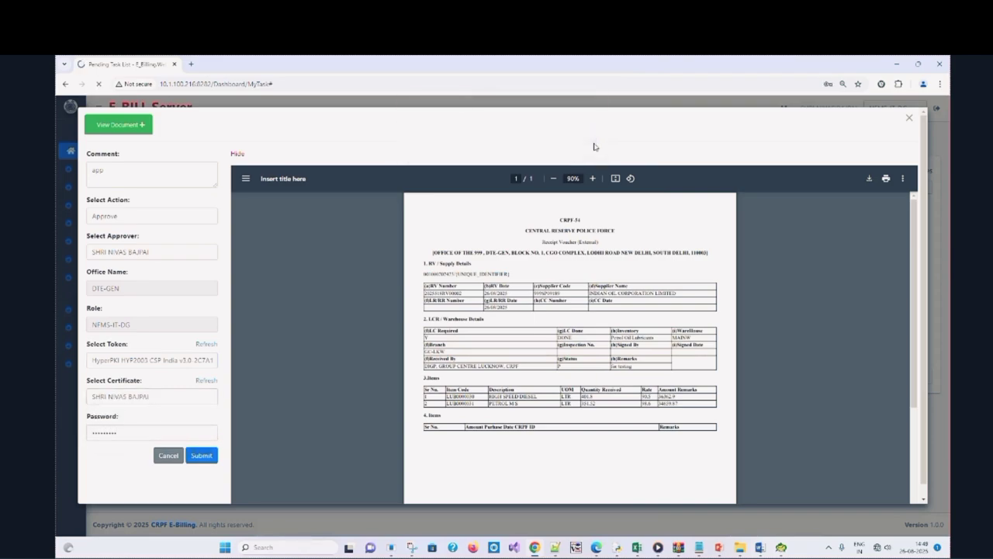